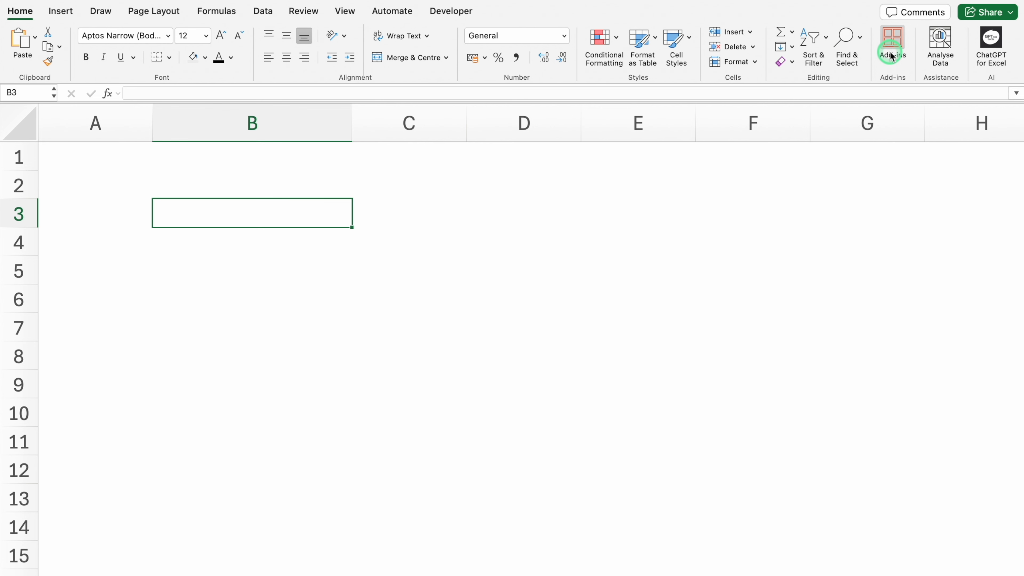
Search the Office Add-ins store for "Chat GPT", review the matching add-ins, and close the store
click(898, 57)
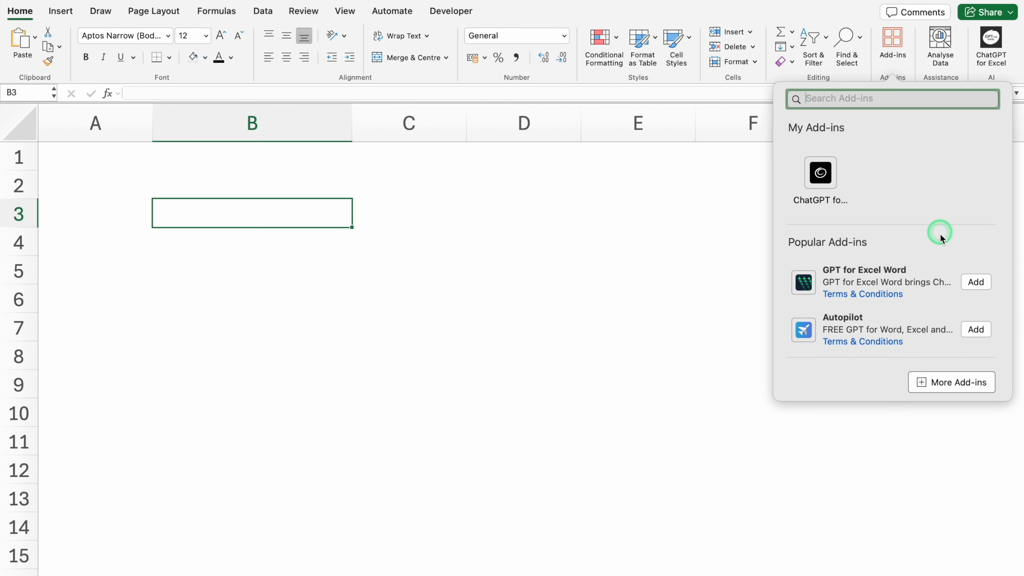
click(963, 386)
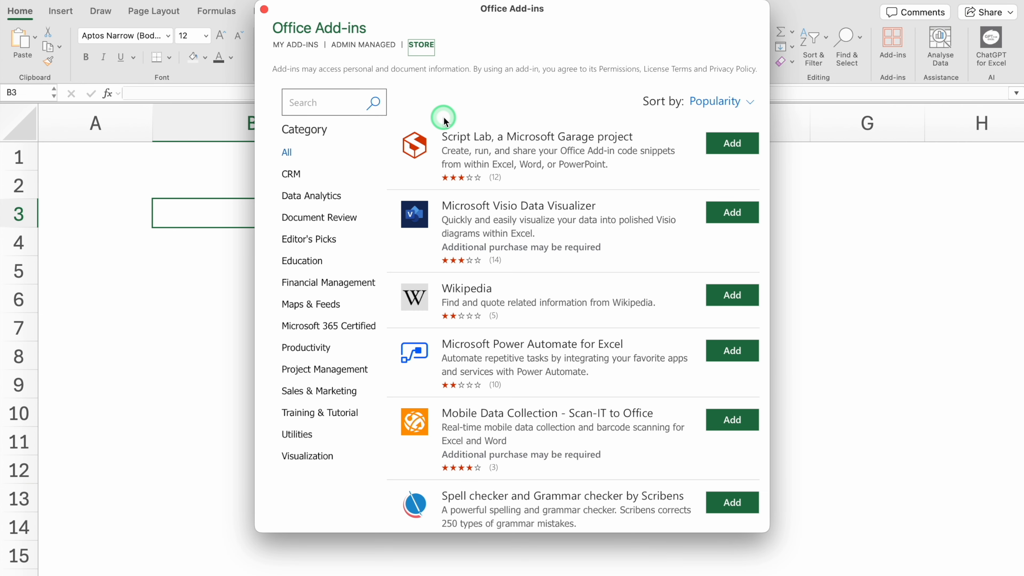
click(319, 104)
text(Chat GPT)
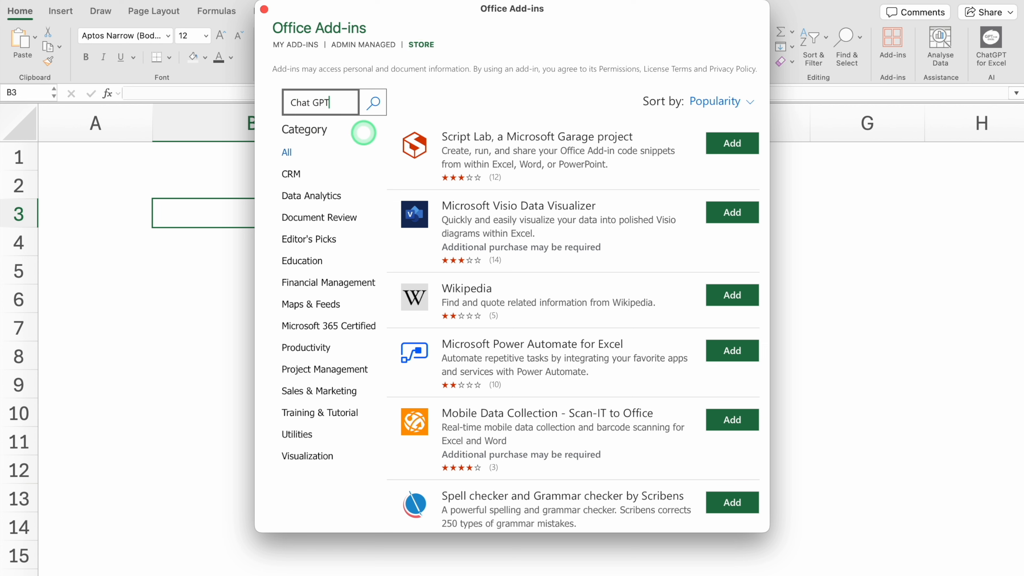
click(376, 105)
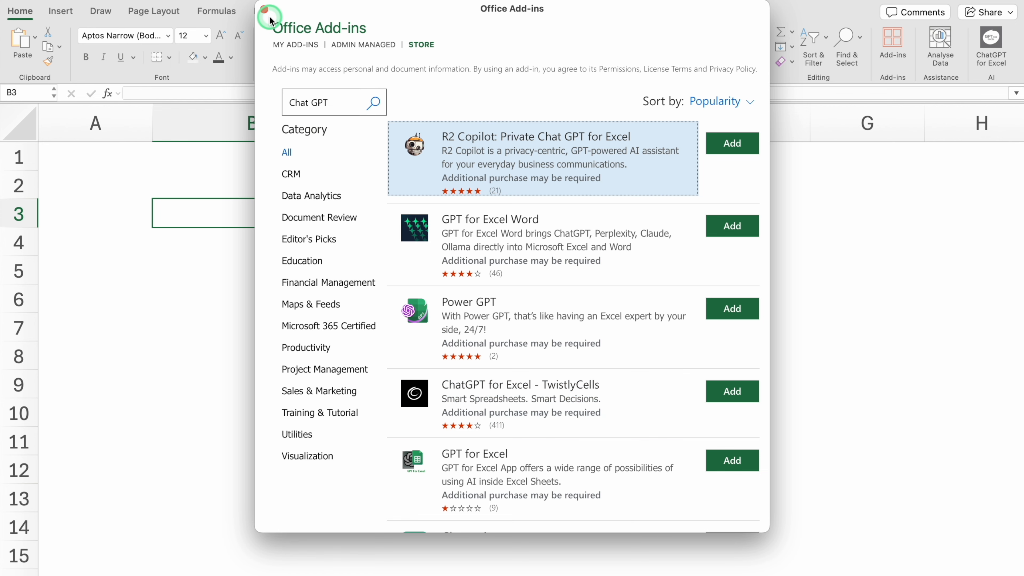
click(264, 9)
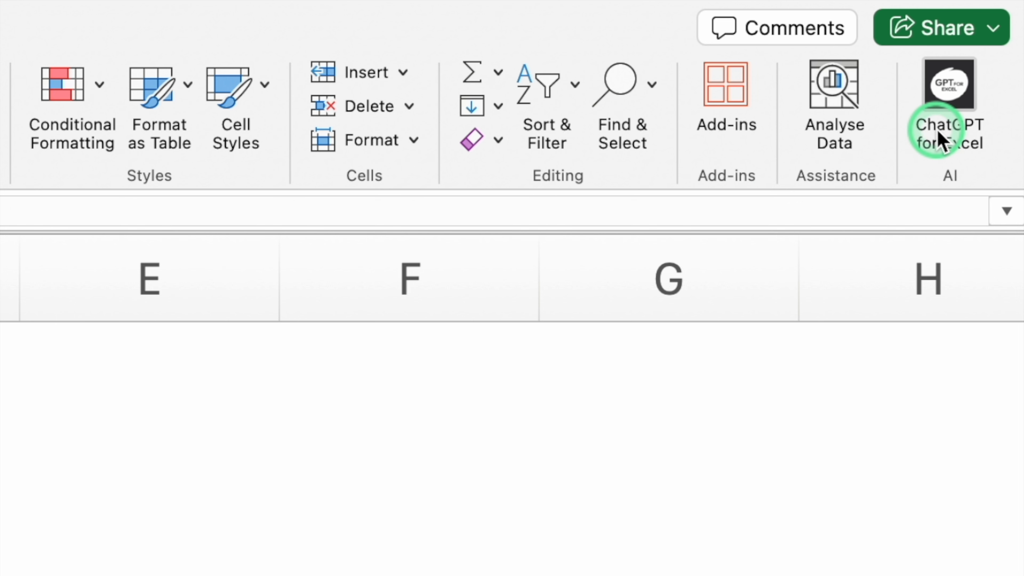
Begin an =AI formula in cell B3 to view the functions offered by the ChatGPT for Excel add-in
click(935, 137)
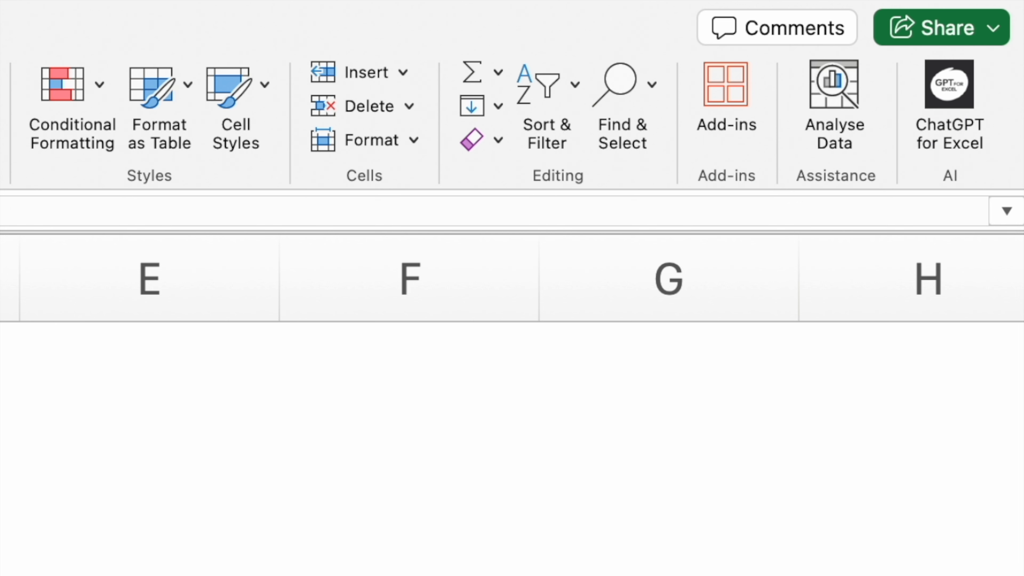
click(309, 216)
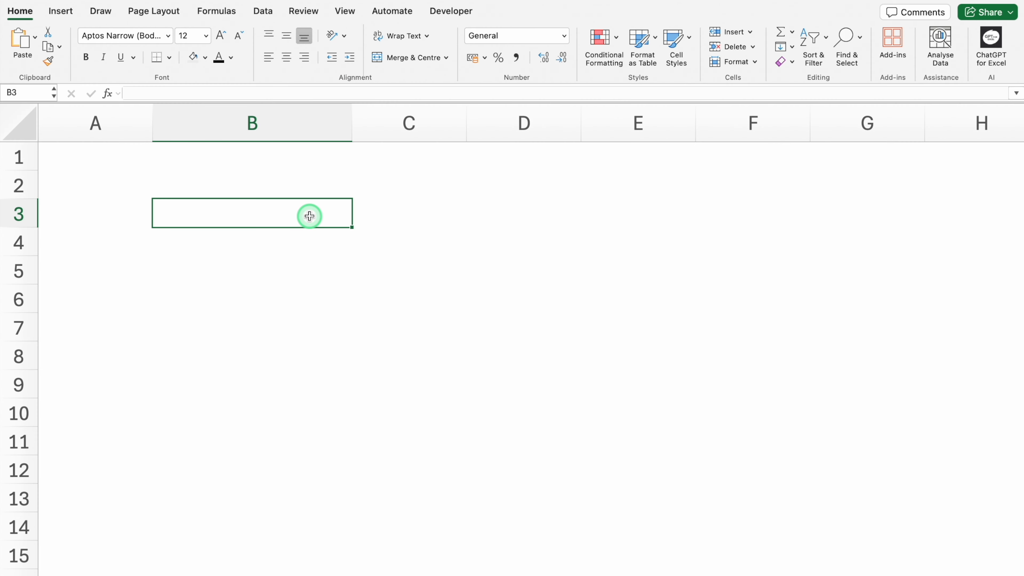
text(=AI)
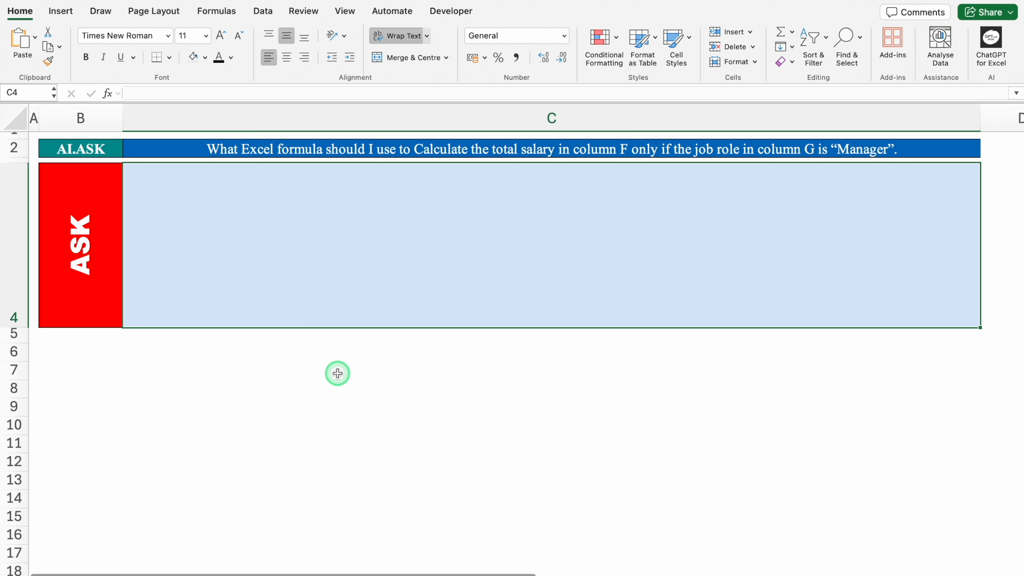
Enter =AI.ASK(C2) in cell C4 to answer the question in C2, and increase the height of row 4
click(340, 148)
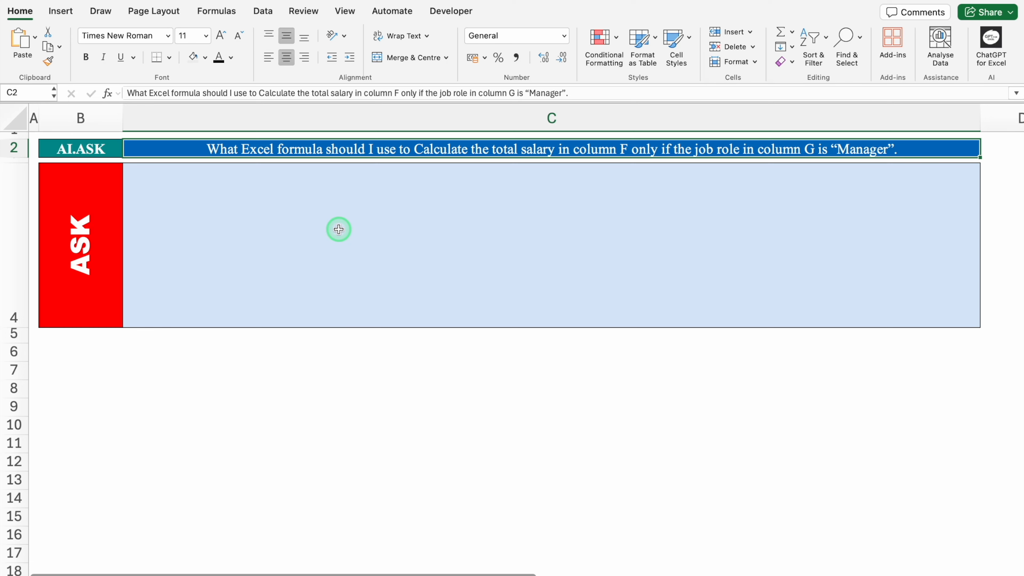
click(338, 229)
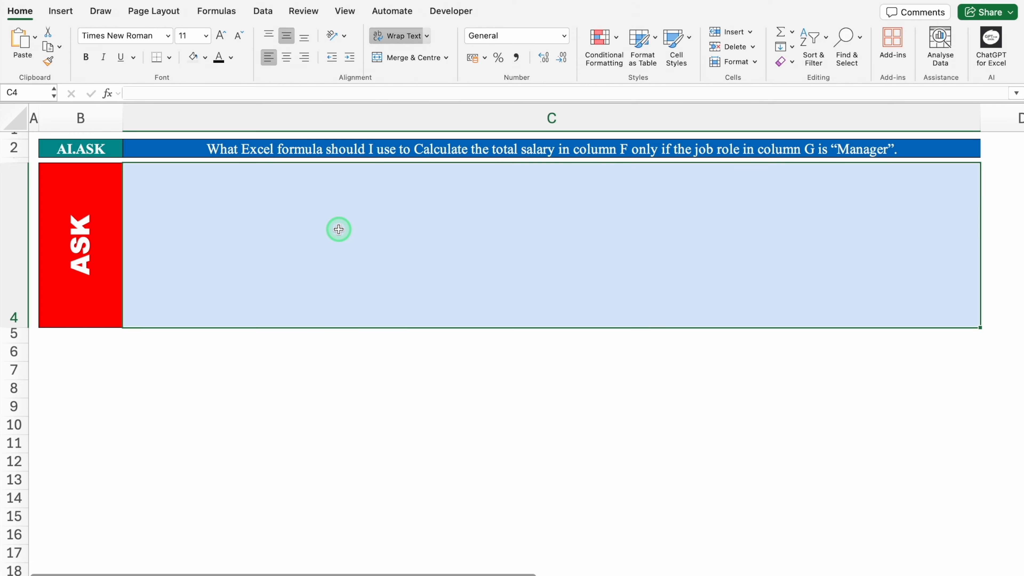
text(=AI)
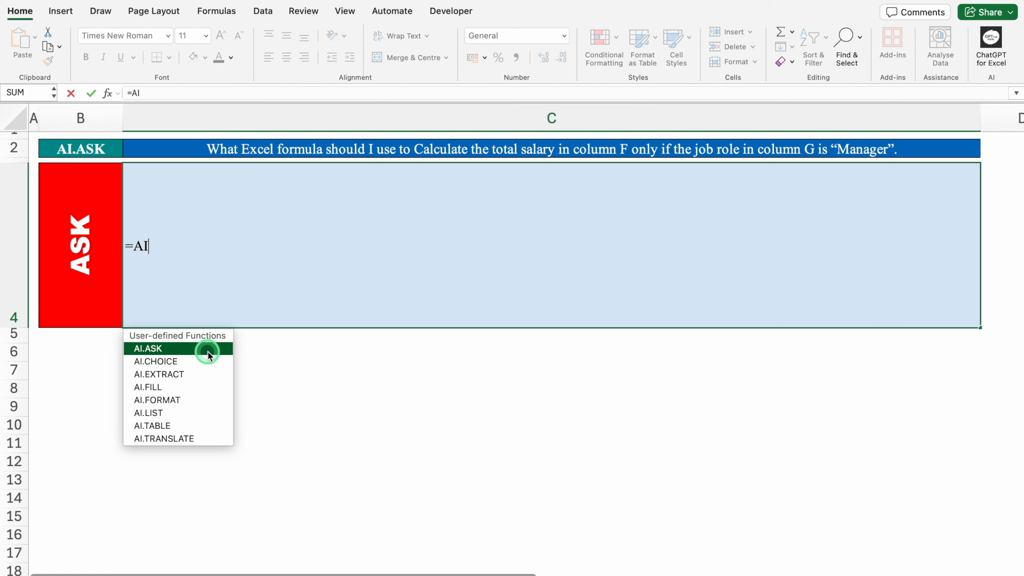
double_click(207, 351)
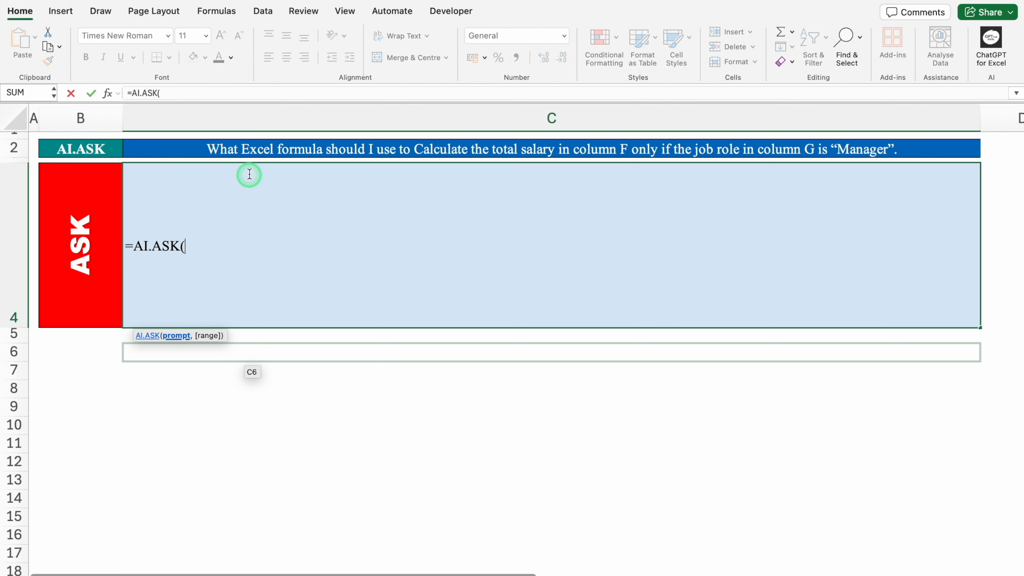
click(258, 151)
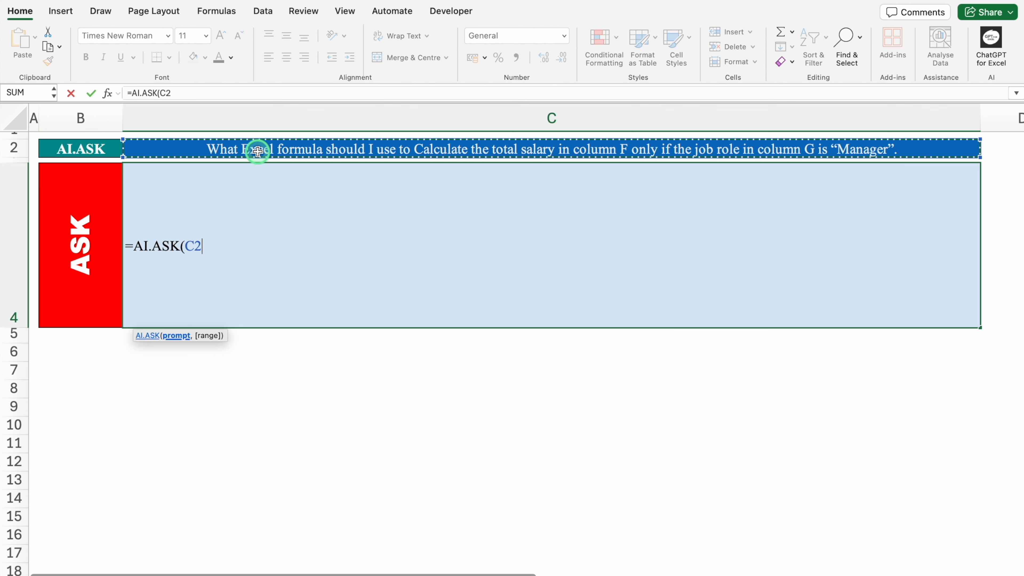
text())
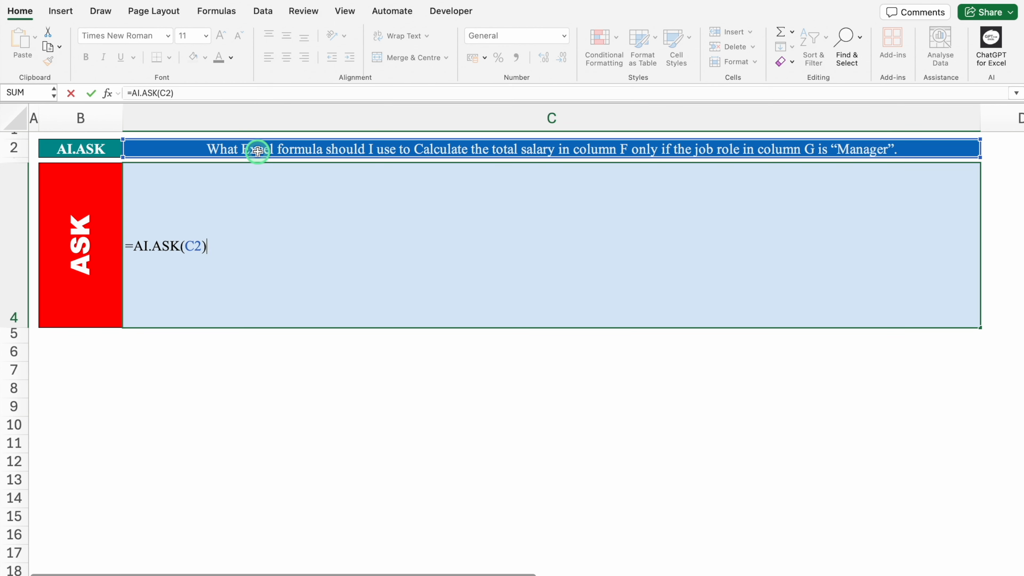
key(Return)
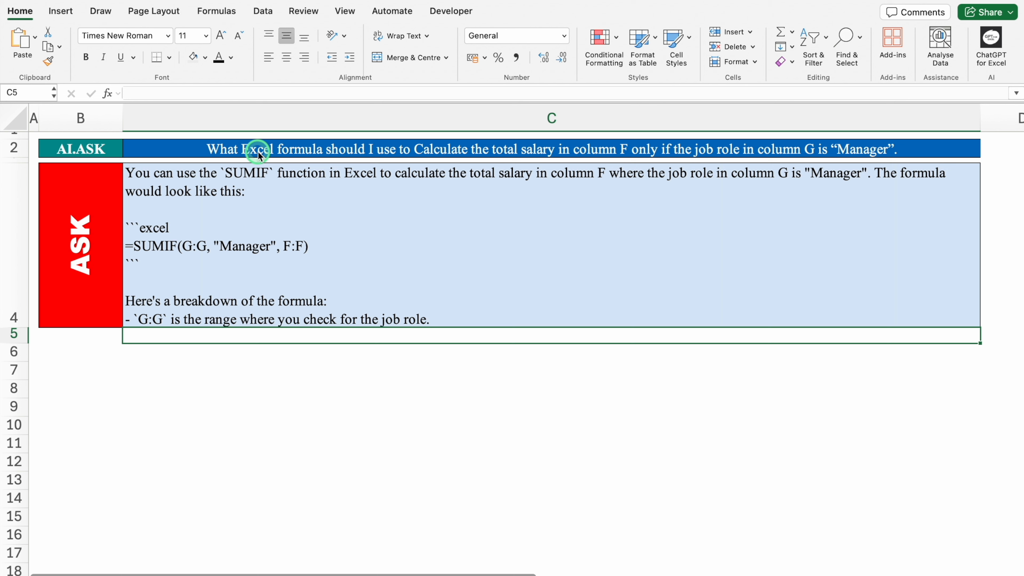
drag(29, 327, 28, 449)
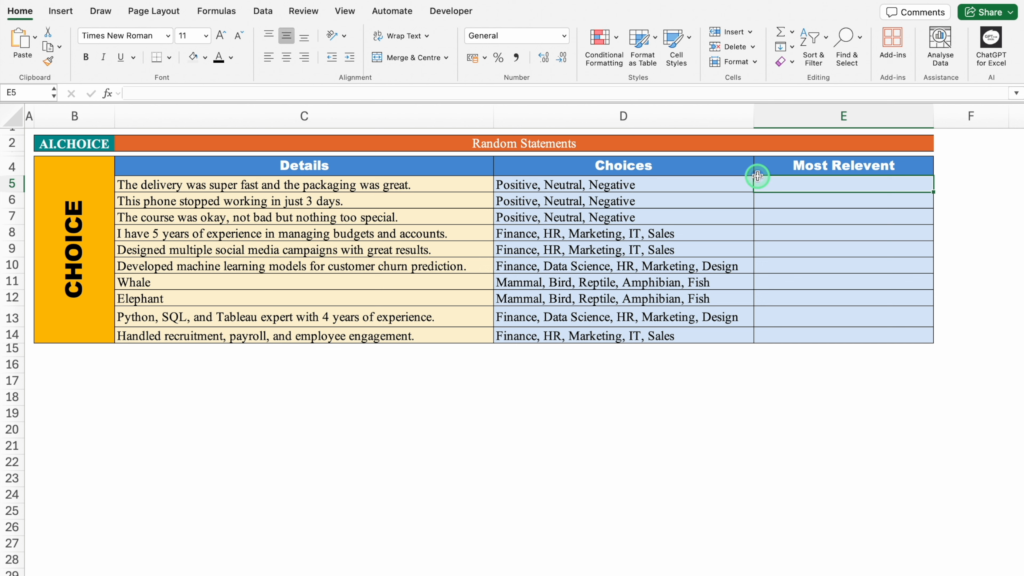
Examine the statements in the Details column and their matching options in the Choices column
click(418, 185)
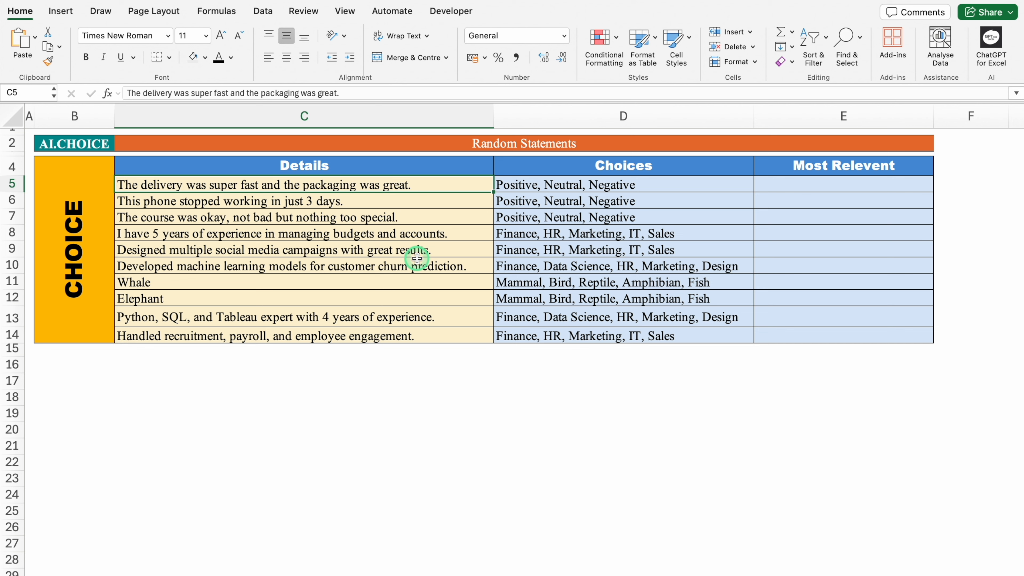
click(616, 186)
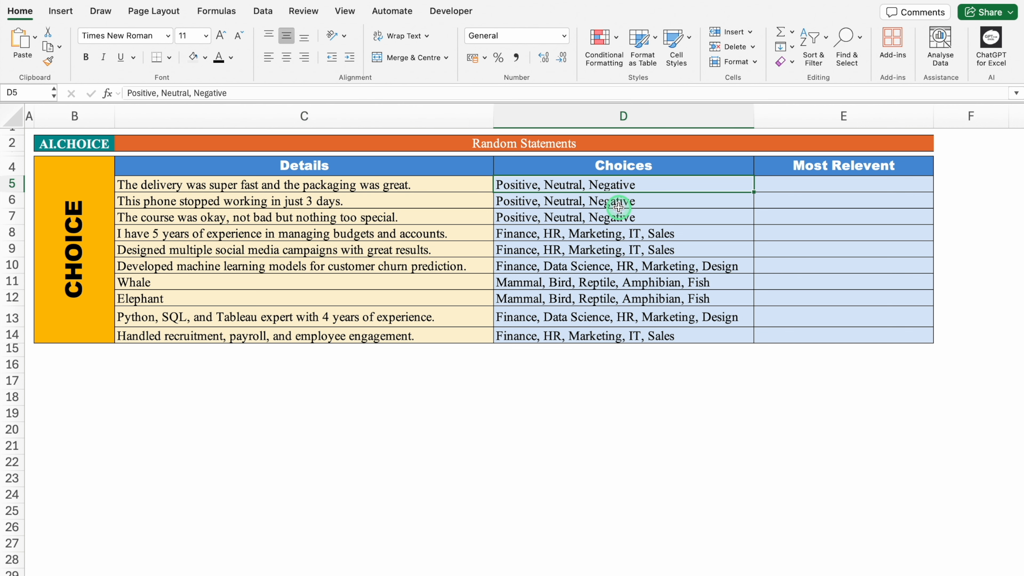
click(419, 184)
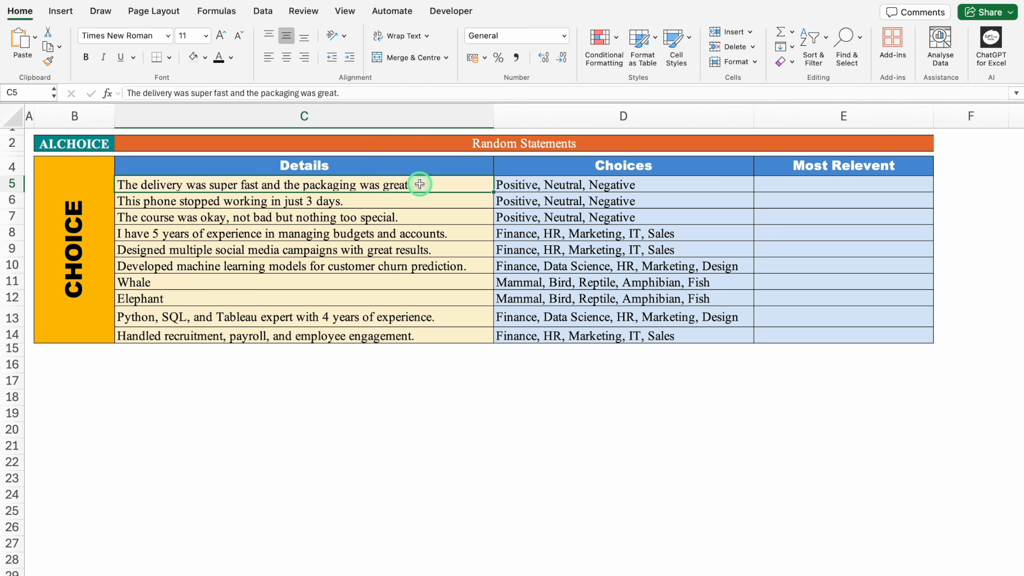
click(350, 279)
click(353, 298)
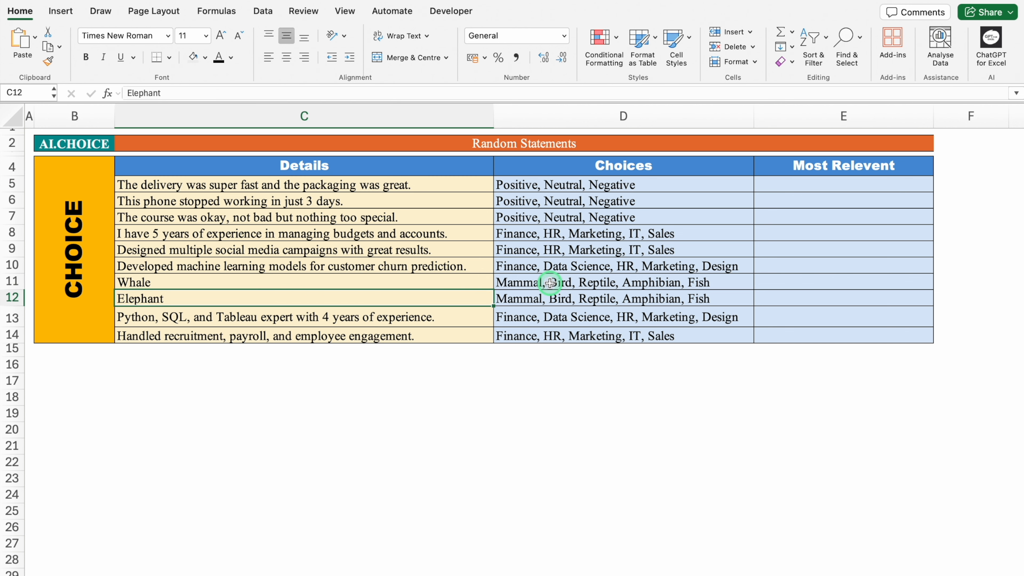
click(593, 283)
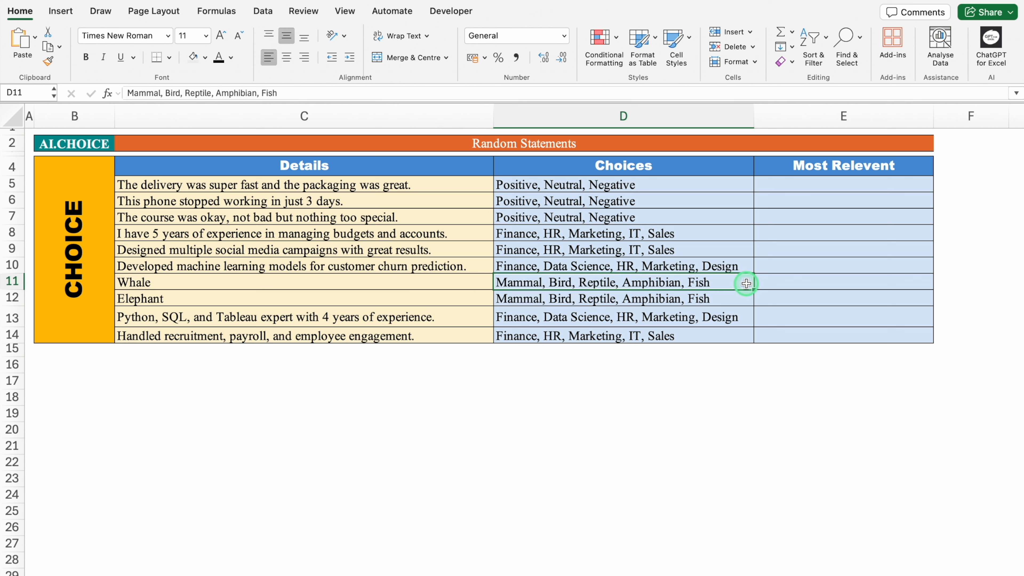
Enter =AI.CHOICE(C5,D5) in cell E5 to pick the most relevant choice for the first statement
click(796, 187)
text(=)
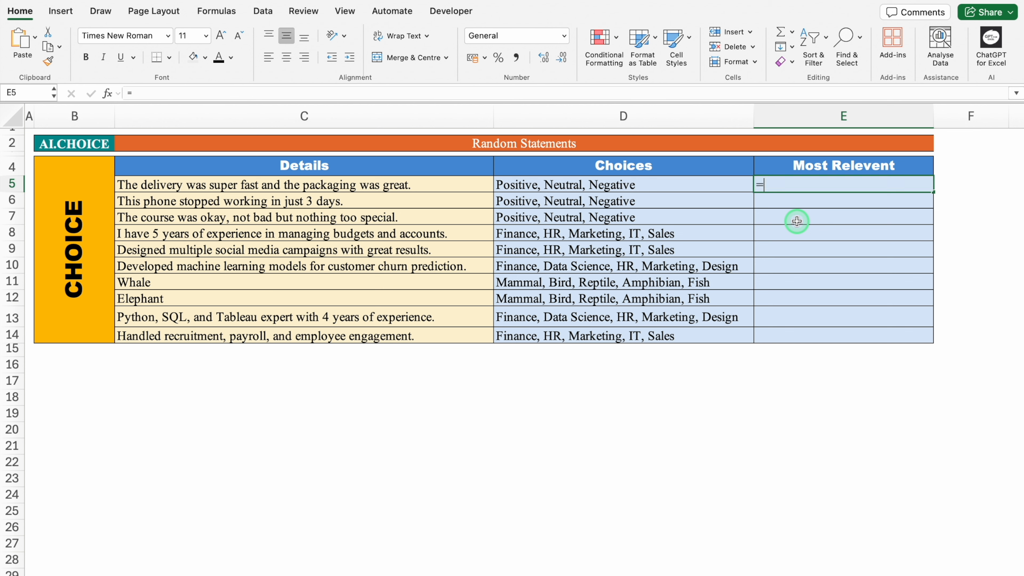
text(AI.)
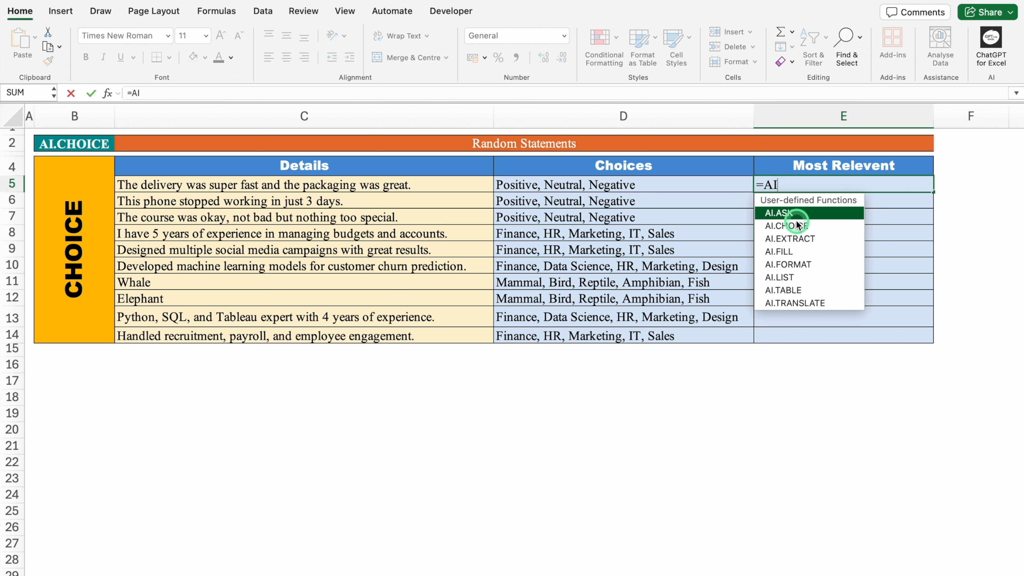
double_click(837, 224)
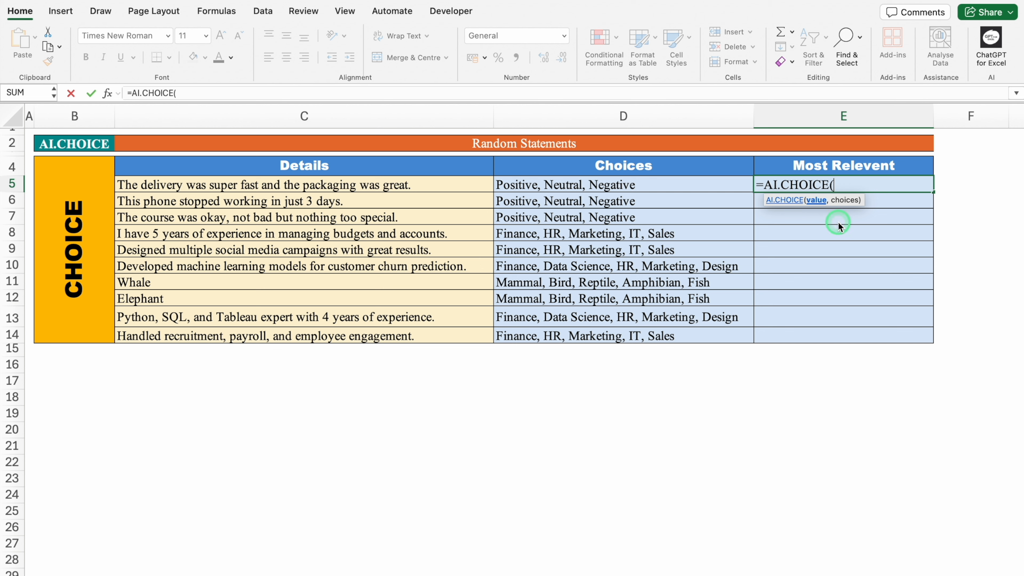
click(443, 187)
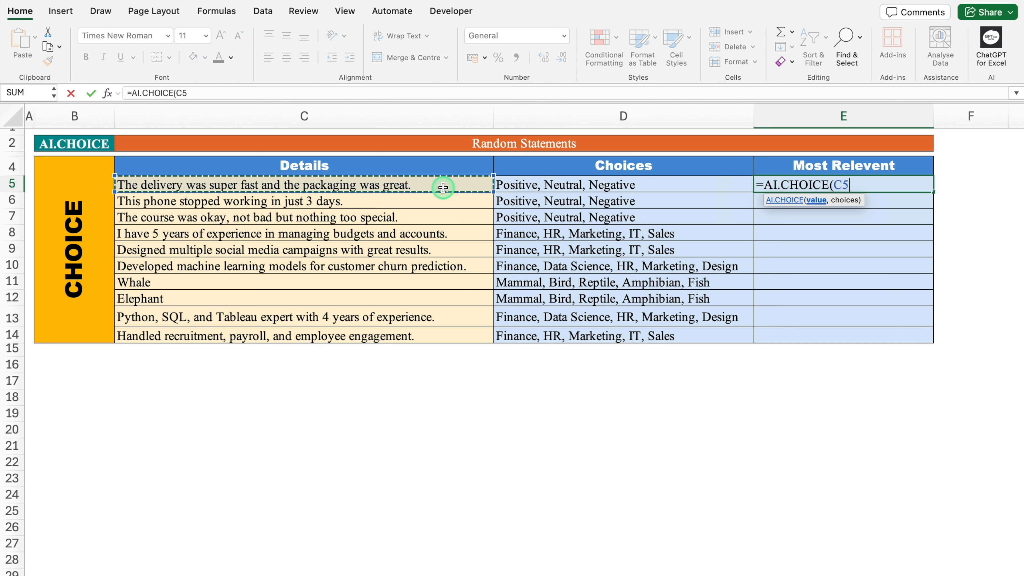
text(,)
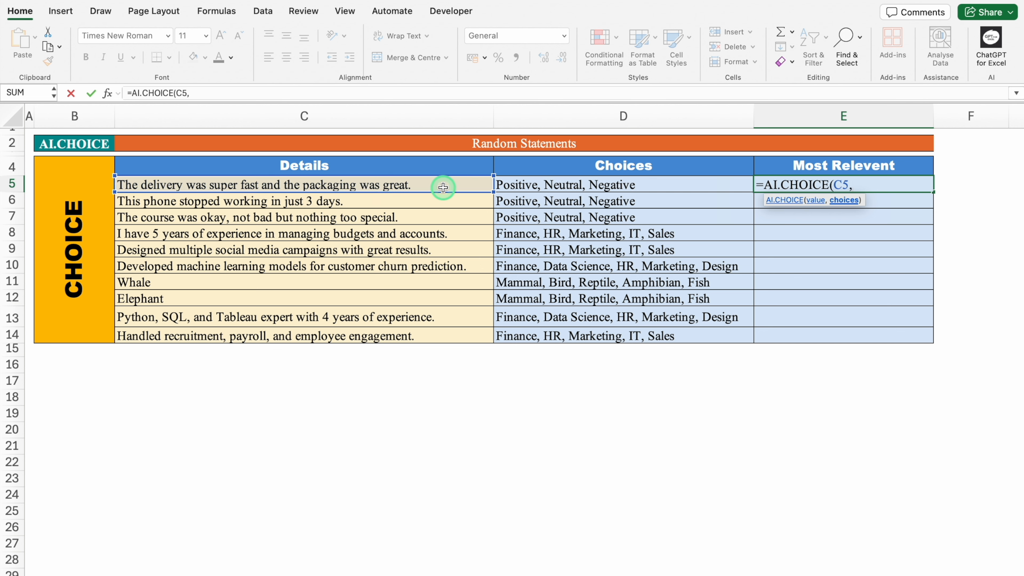
click(562, 187)
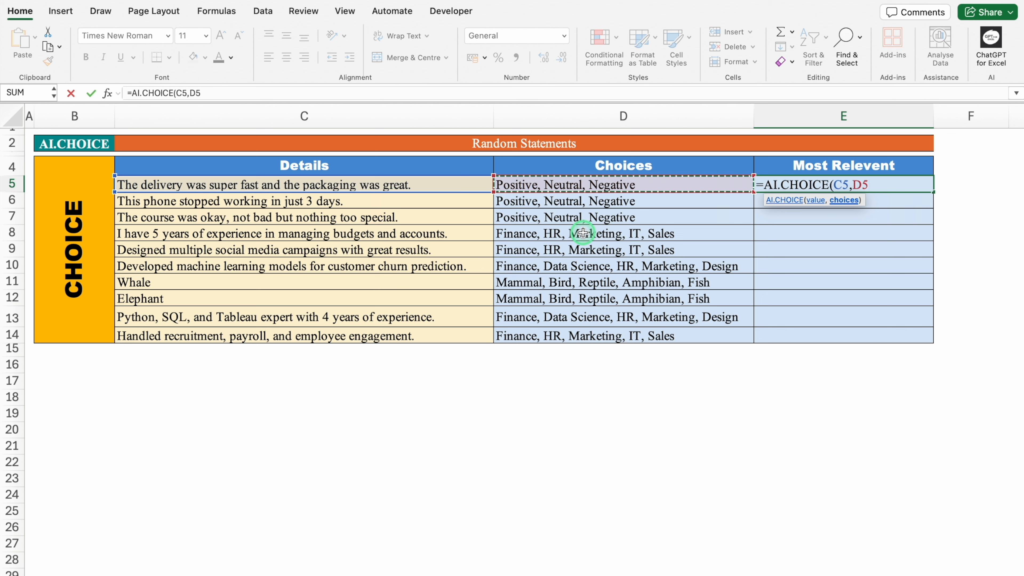
text())
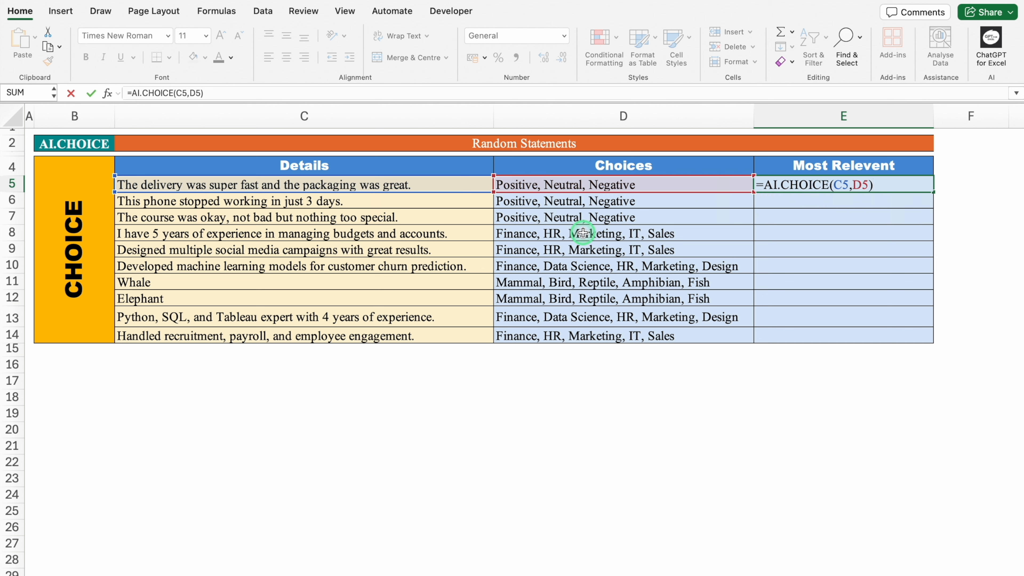
key(Return)
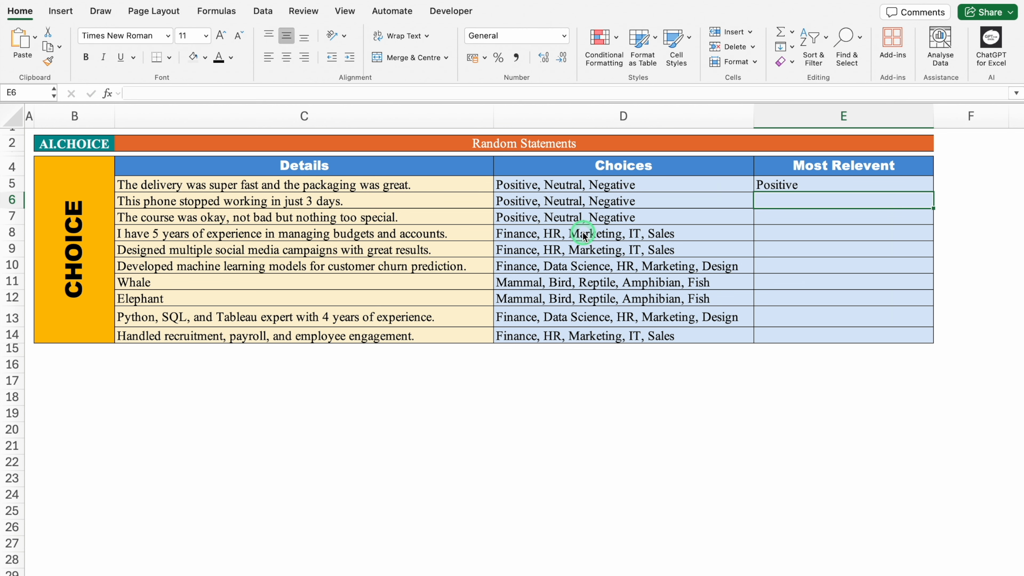
Fill the AI.CHOICE formula from E5 down through E14 and check row 14's statement, choices and result
click(820, 184)
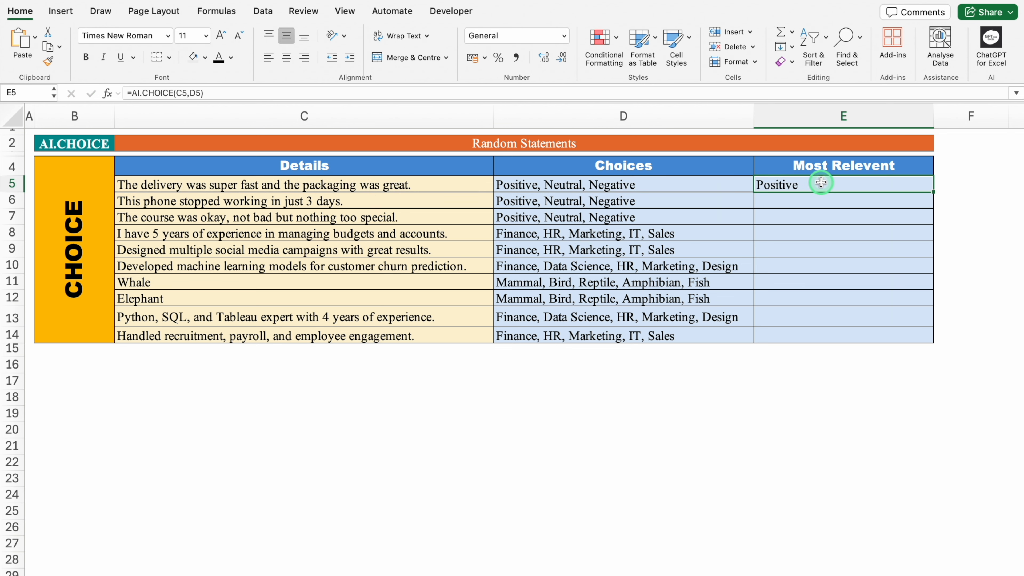
drag(933, 192, 929, 340)
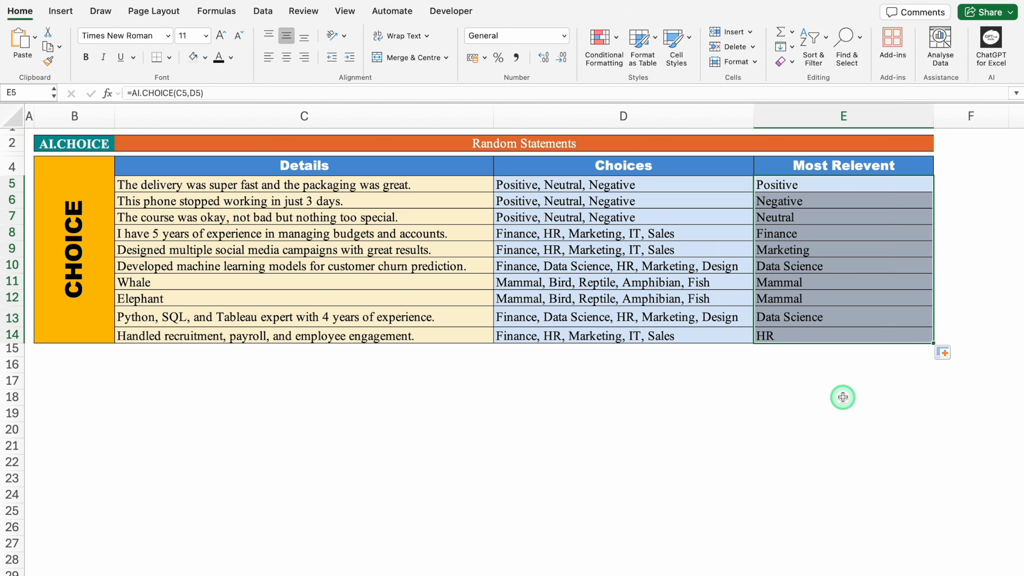
click(447, 335)
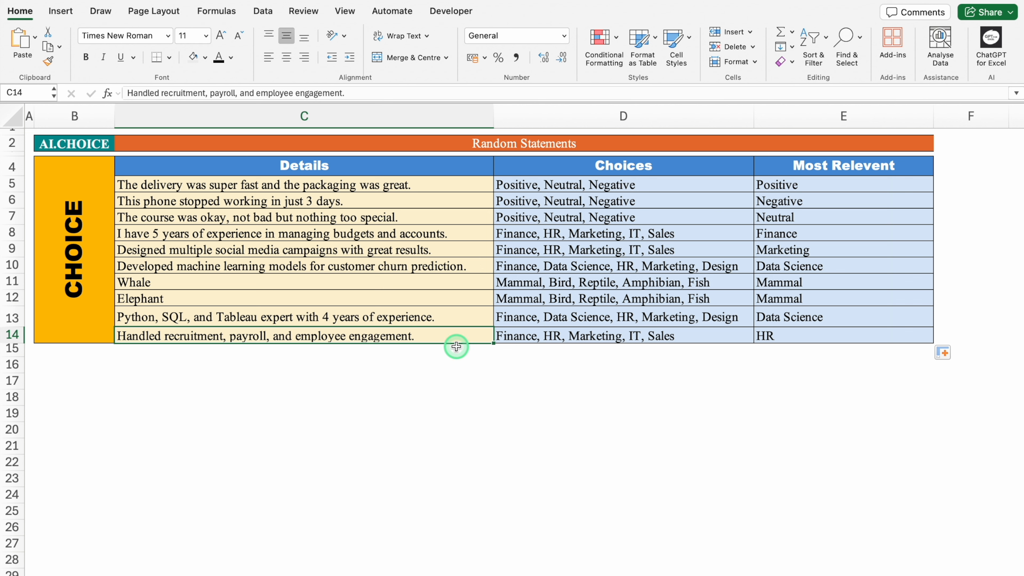
click(547, 334)
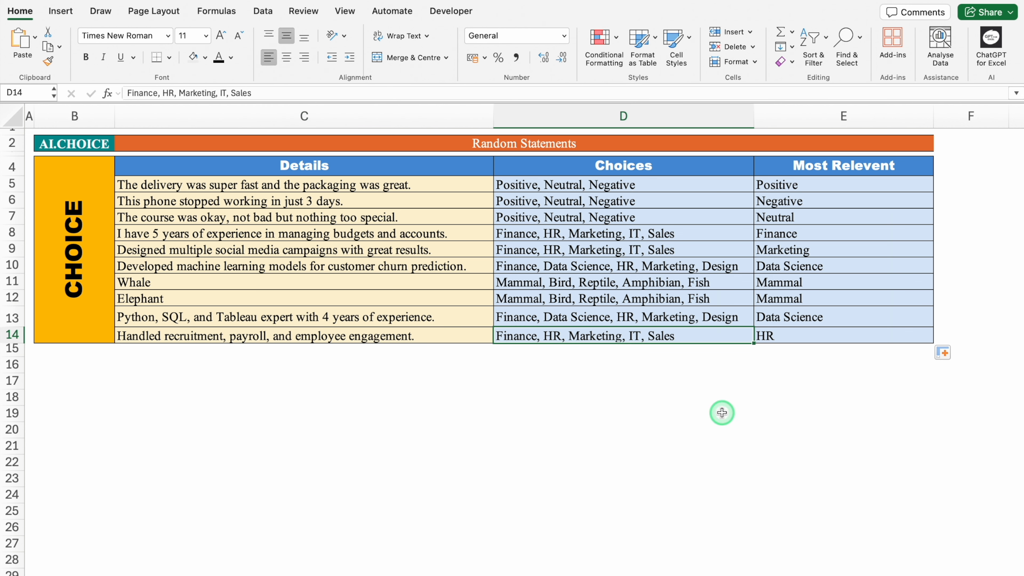
click(808, 339)
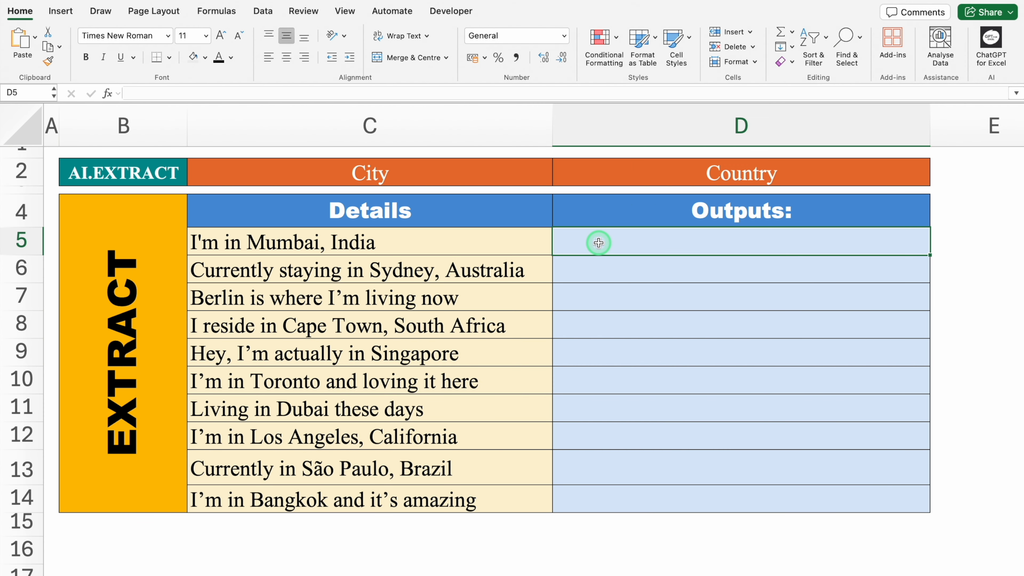
Enter =AI.EXTRACT(C5,"City") in cell D5 to extract the city from the first Details statement
click(457, 236)
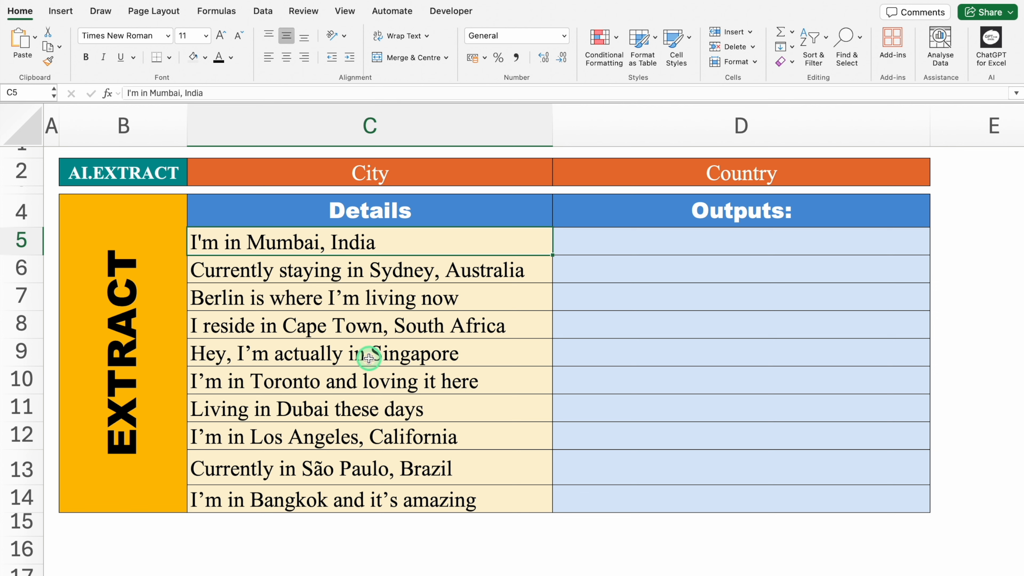
click(596, 244)
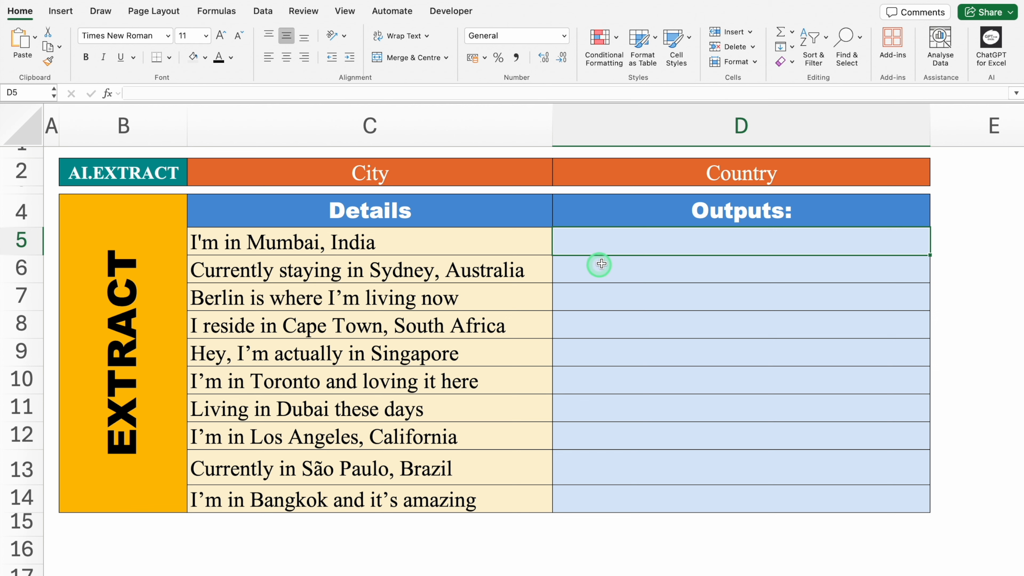
text(=)
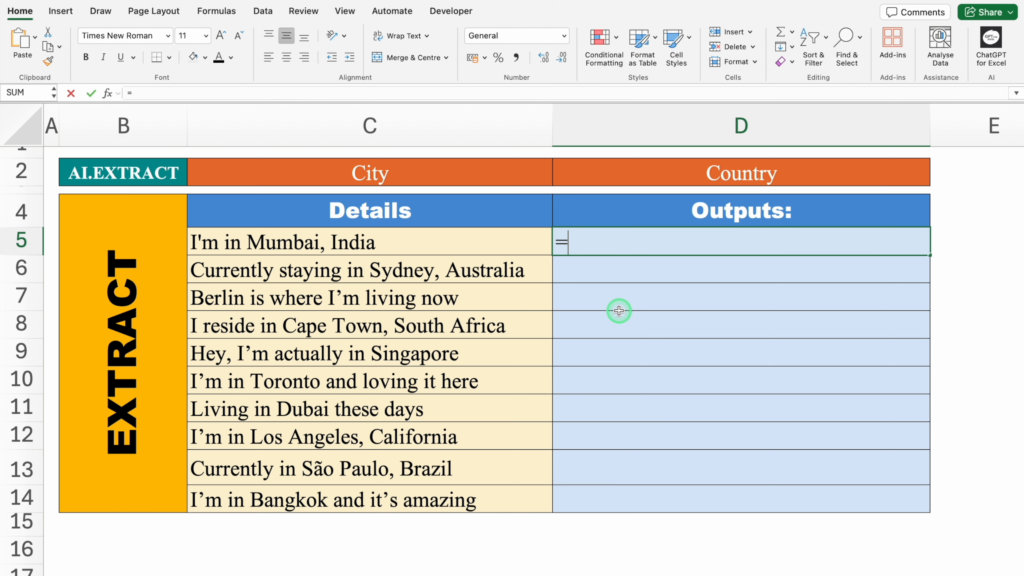
text(AI.)
click(616, 301)
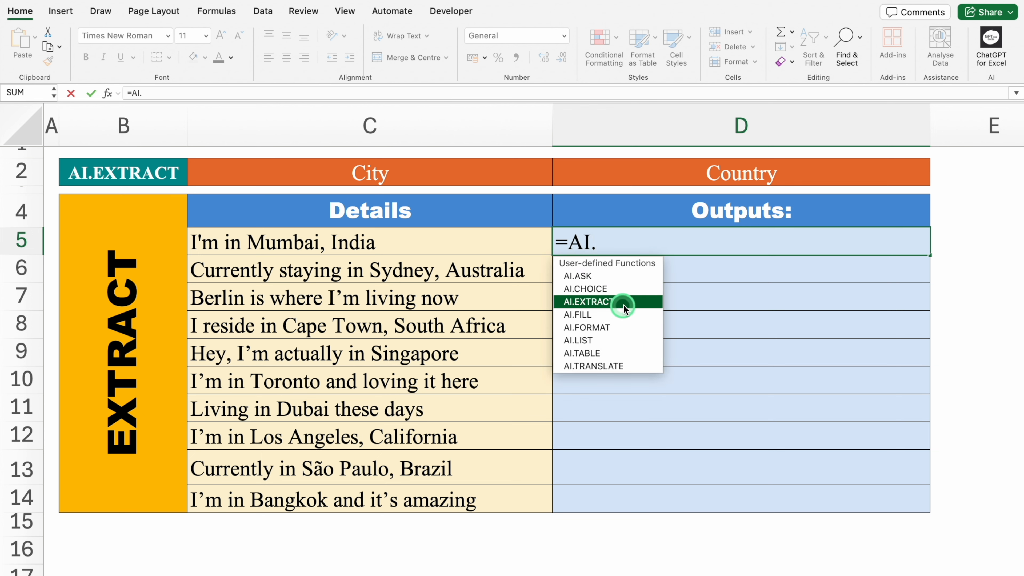
double_click(641, 303)
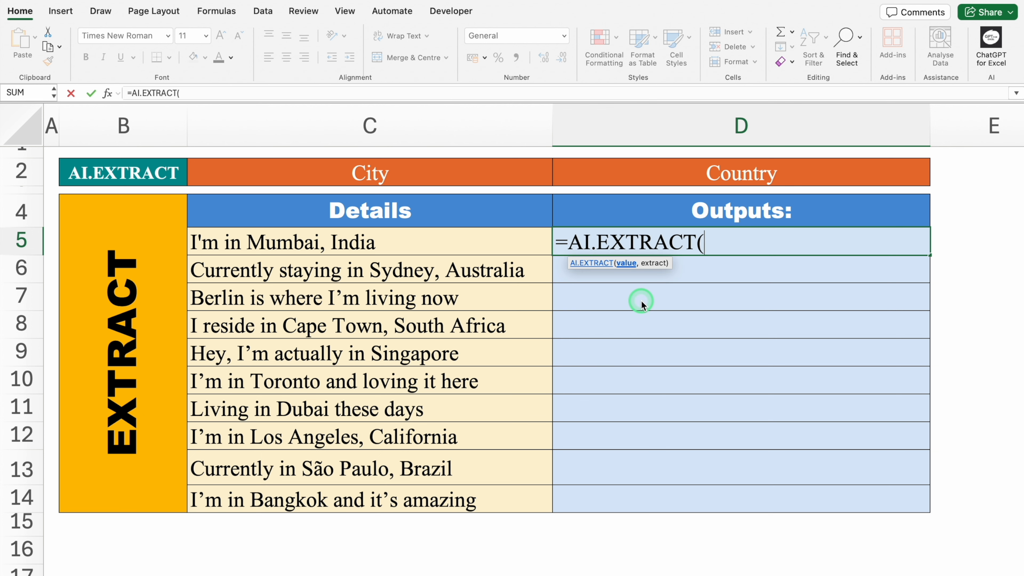
click(460, 241)
text(,)
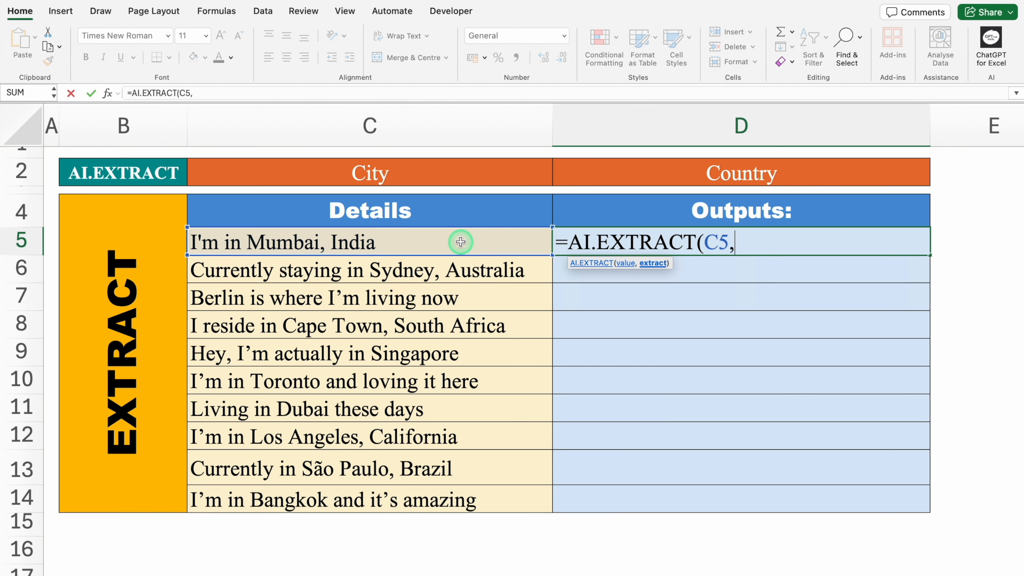
text("City")
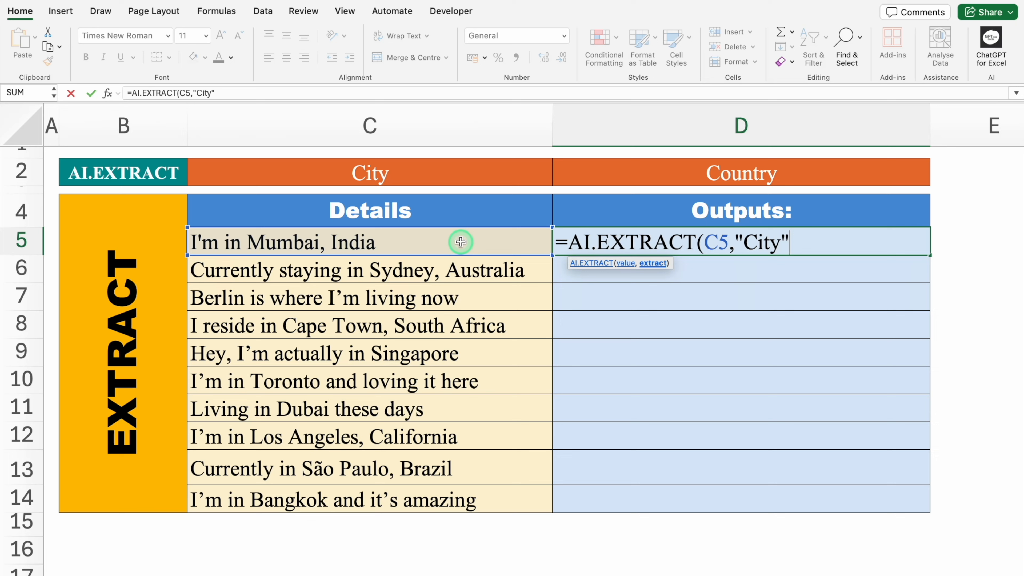
text())
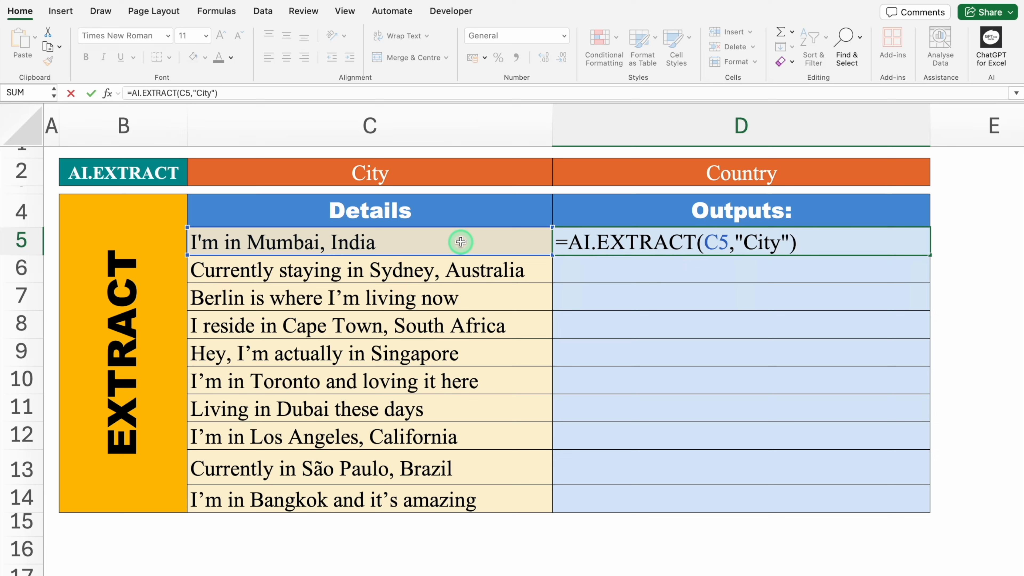
key(Return)
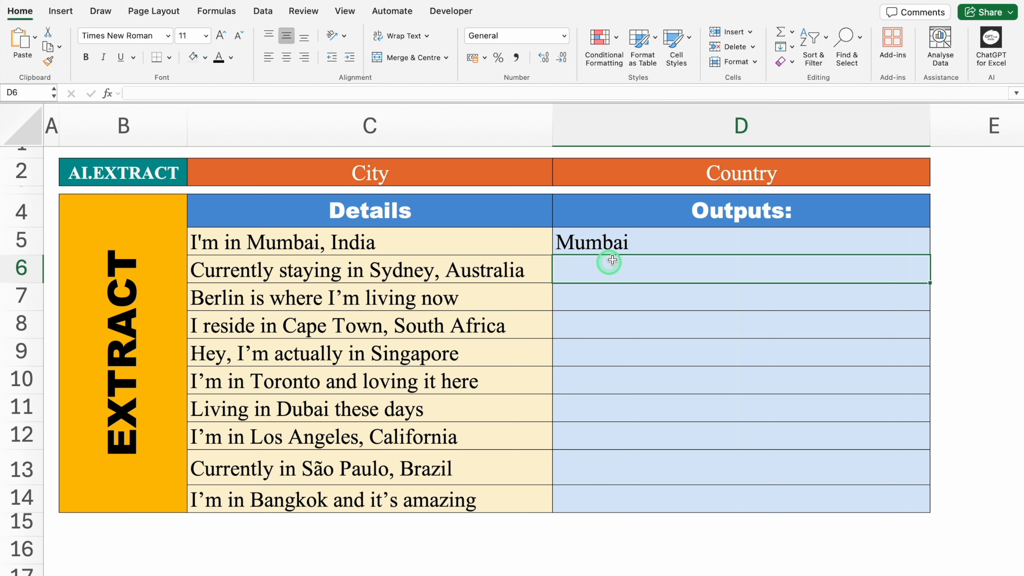
Change the formula in D5 to =AI.EXTRACT(C5:C14,C2) to extract the cities from all Details statements at once
double_click(643, 240)
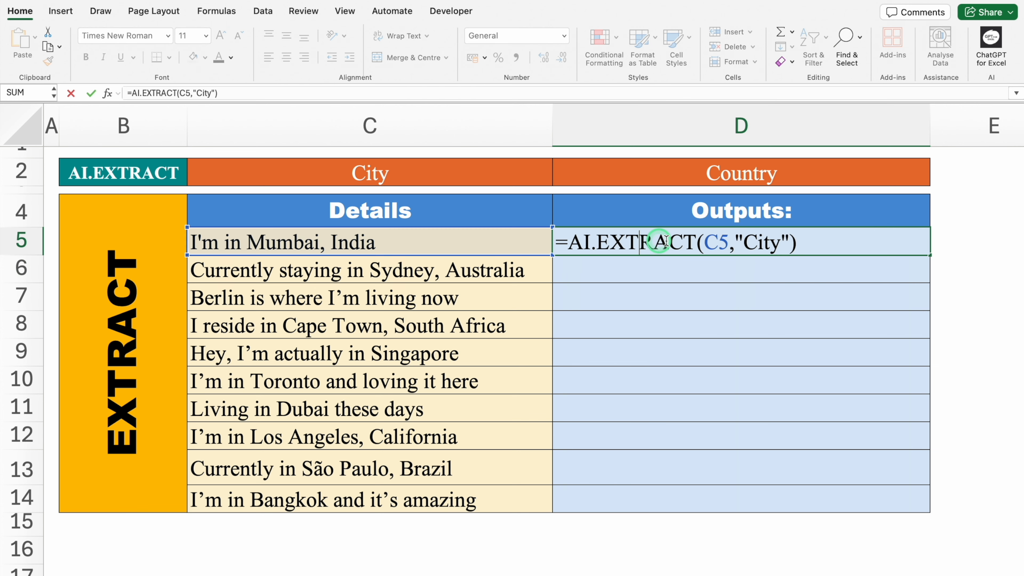
drag(789, 241, 703, 240)
key(BackSpace)
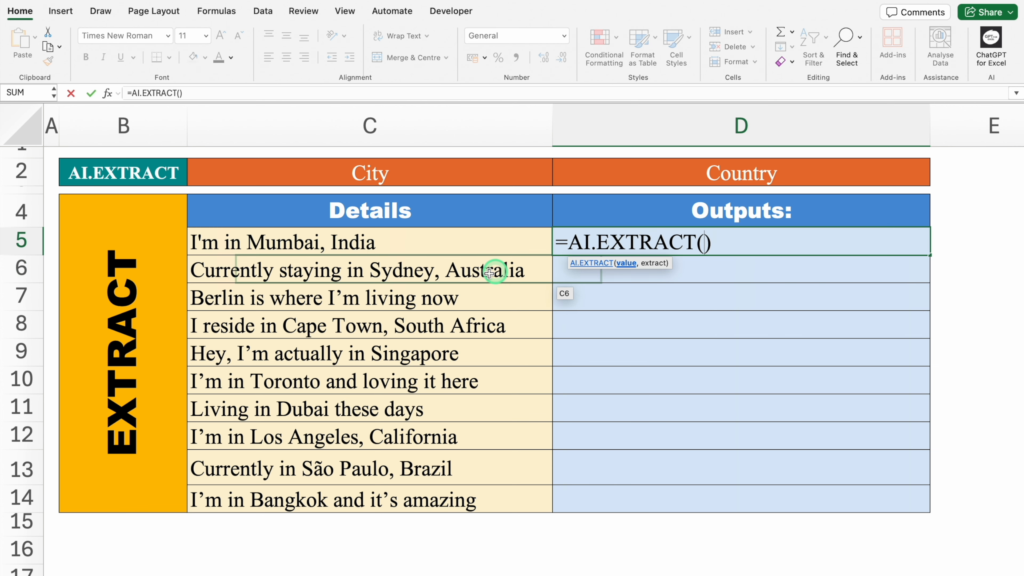
drag(424, 239, 428, 495)
text(,)
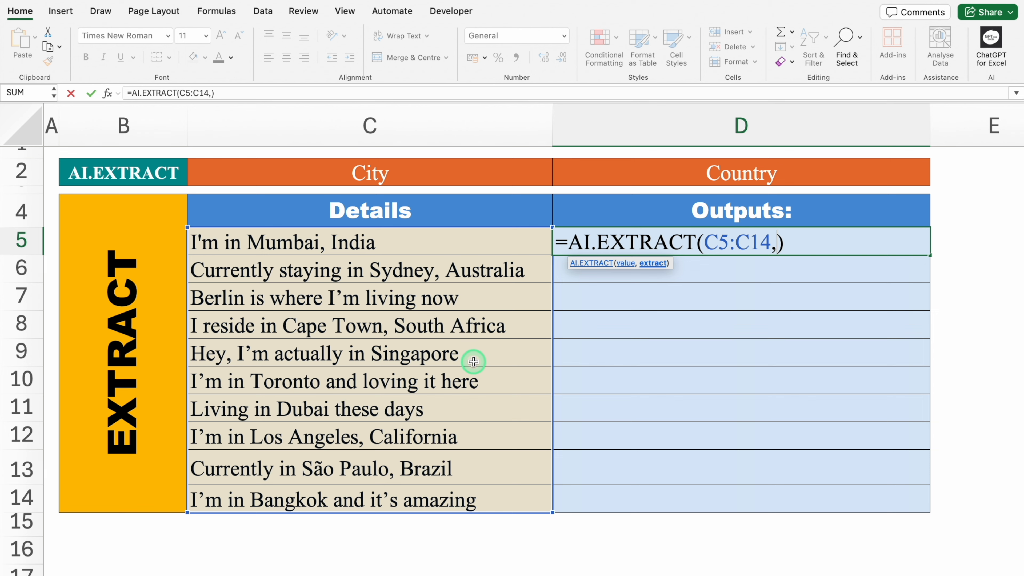
click(394, 173)
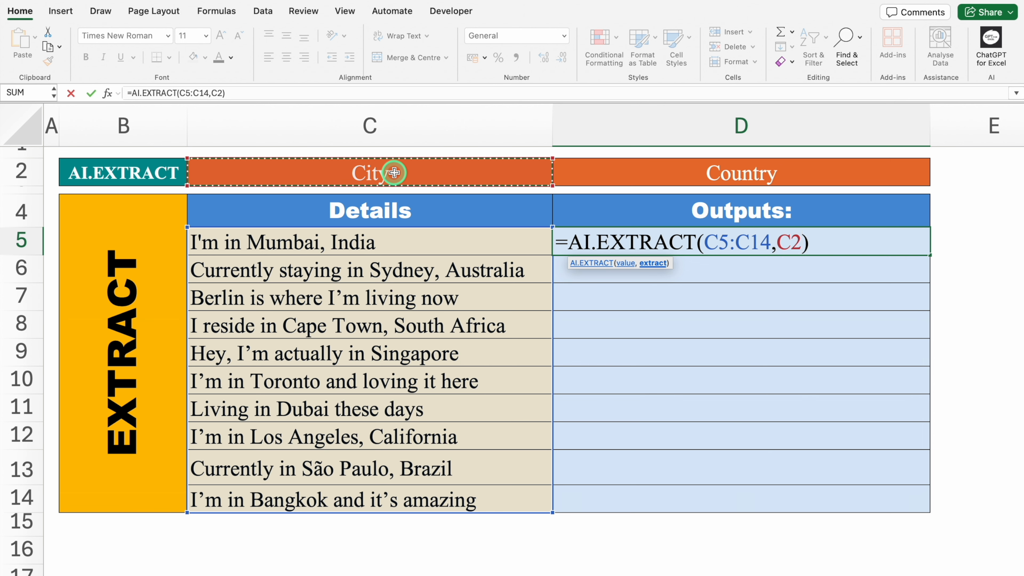
key(Return)
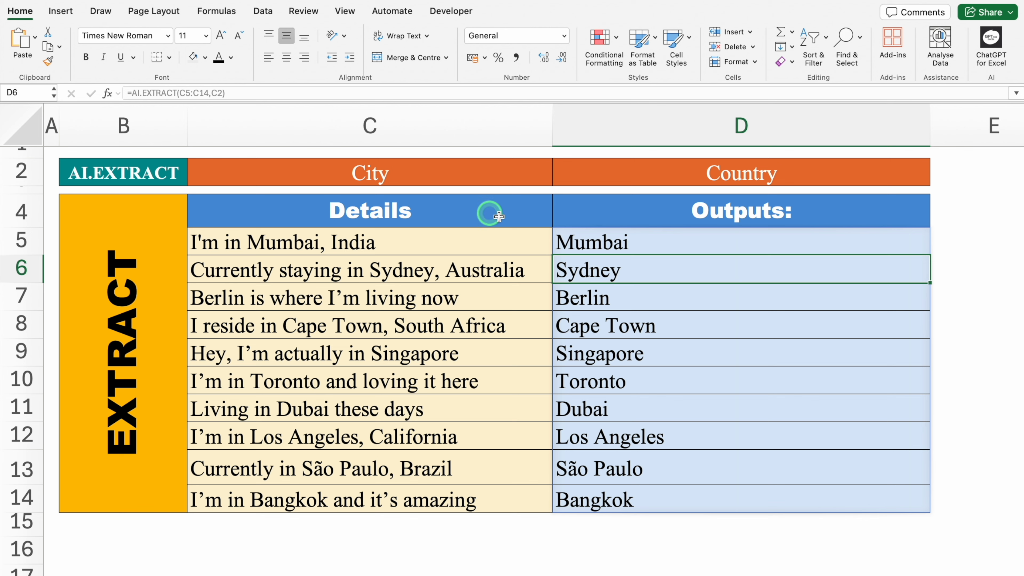
Change the formula in D5 to =AI.EXTRACT(C5:C14,D2) so it extracts countries, and check the output for the Berlin statement
click(647, 235)
double_click(662, 238)
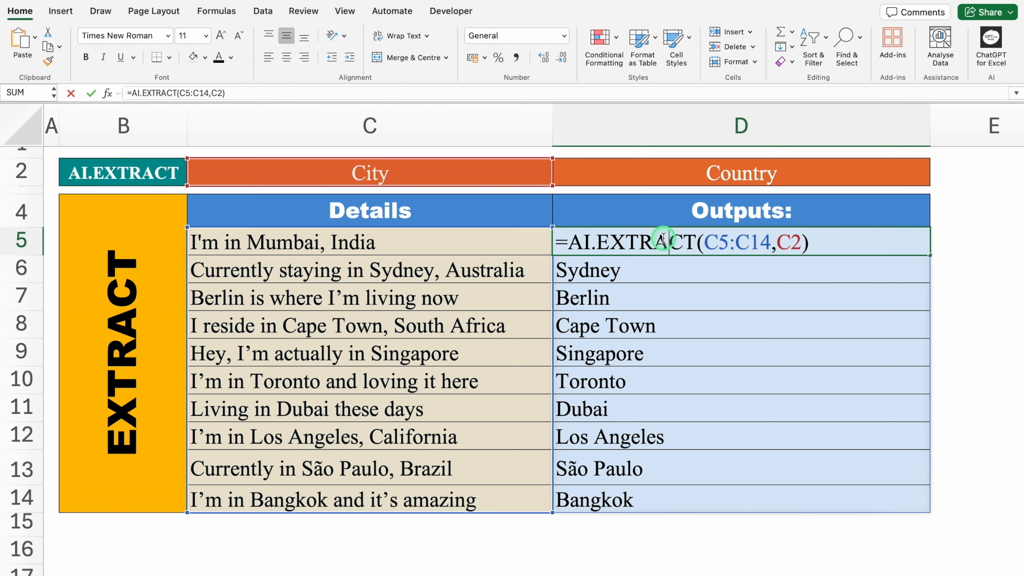
click(801, 242)
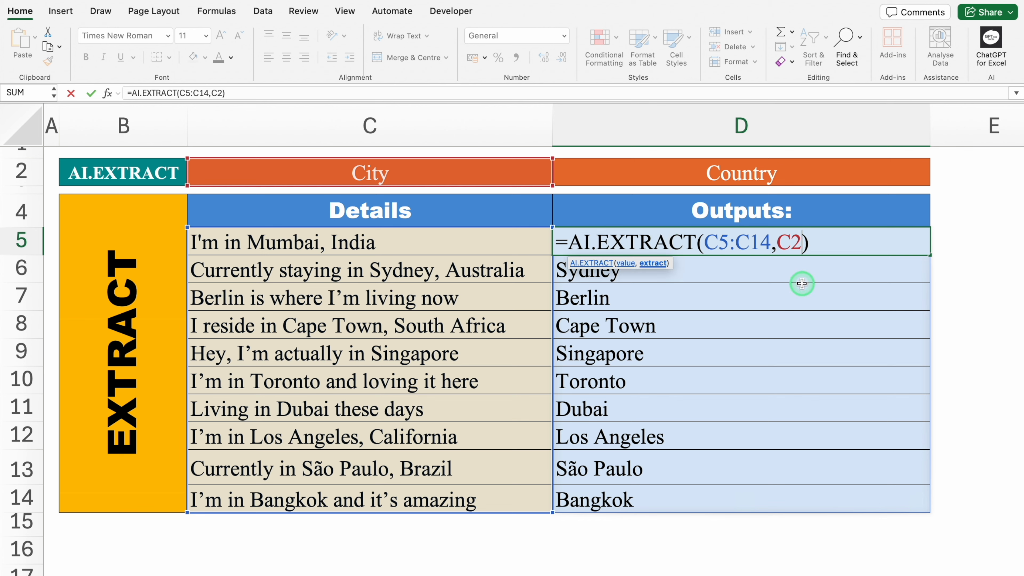
key(BackSpace)
key(BackSpace)
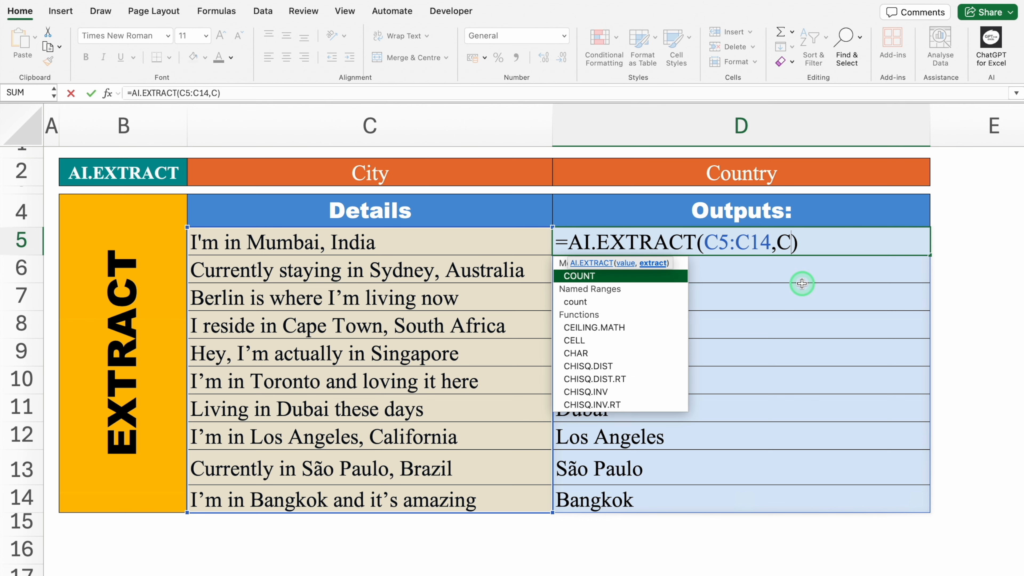
click(744, 173)
key(Return)
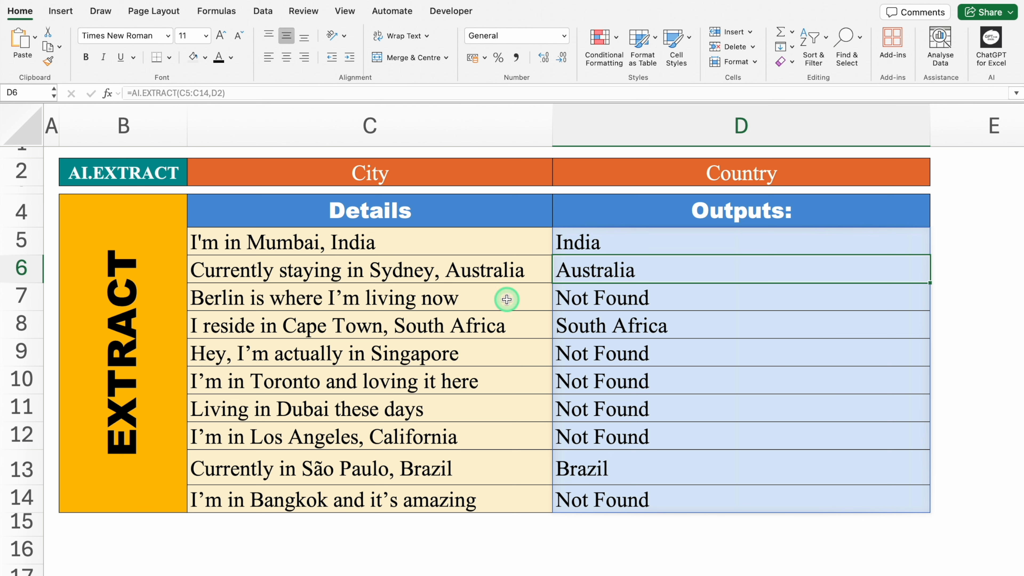
click(609, 299)
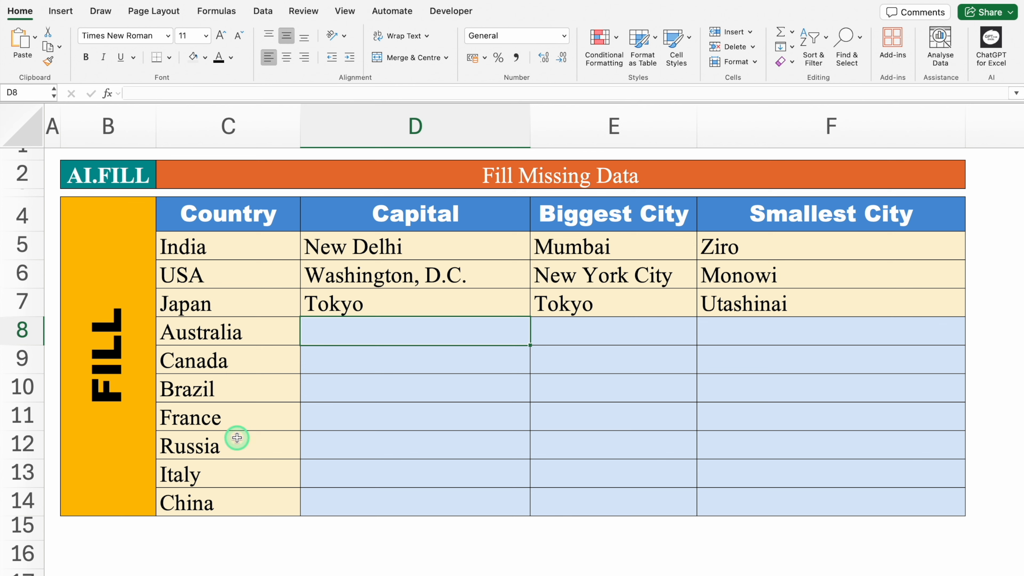
Review the Capital, Biggest City and Smallest City headers, and enter =AI.FILL(C4:F7,C8:C14) in D8 to complete the missing country data
click(417, 214)
click(577, 212)
click(759, 216)
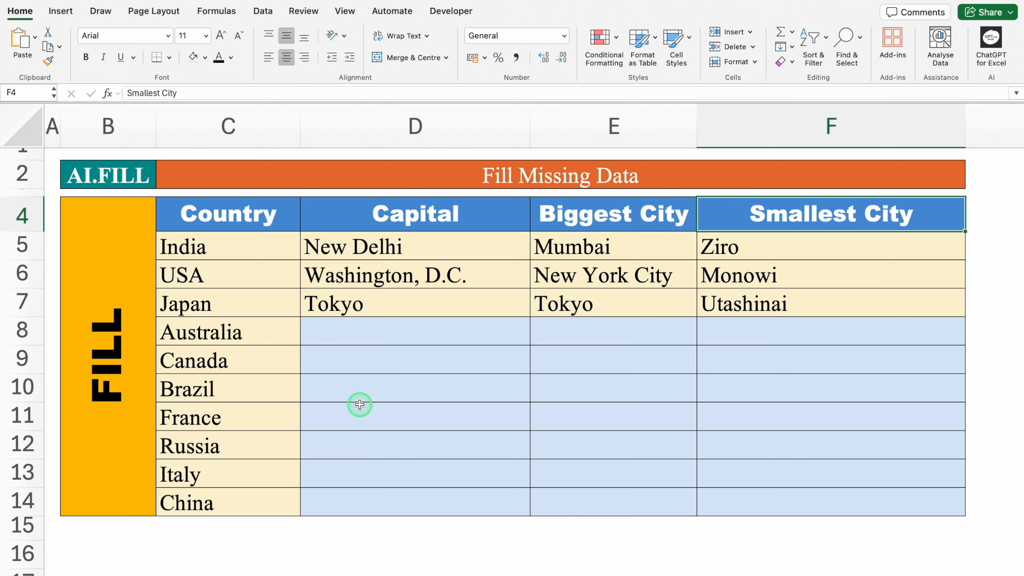
click(364, 338)
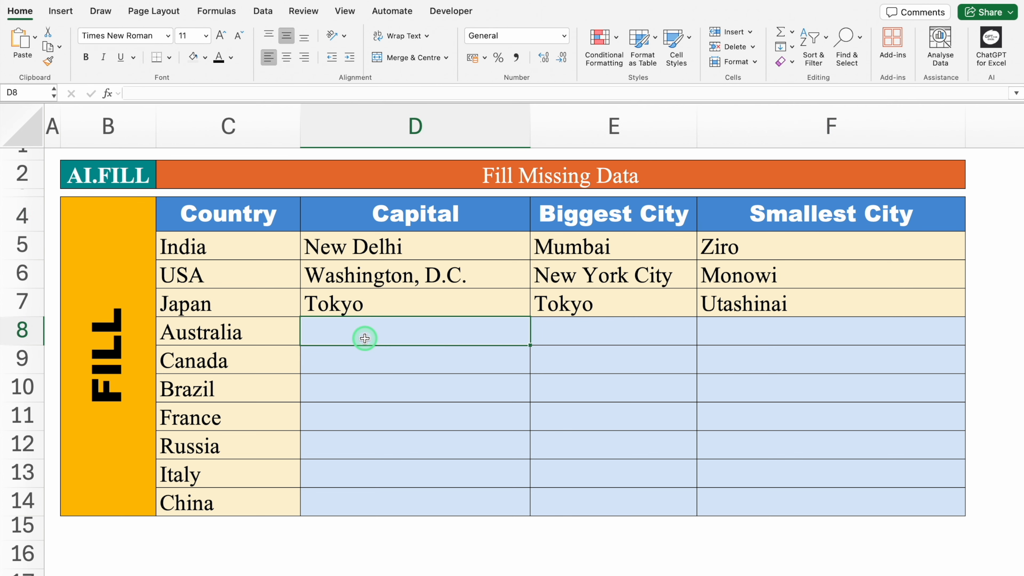
text(=)
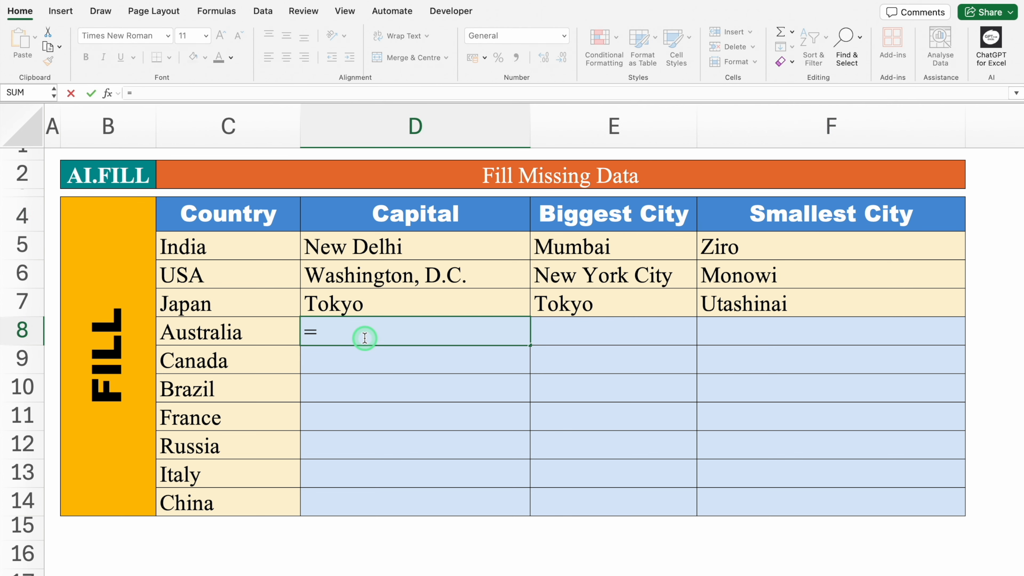
text(AI.)
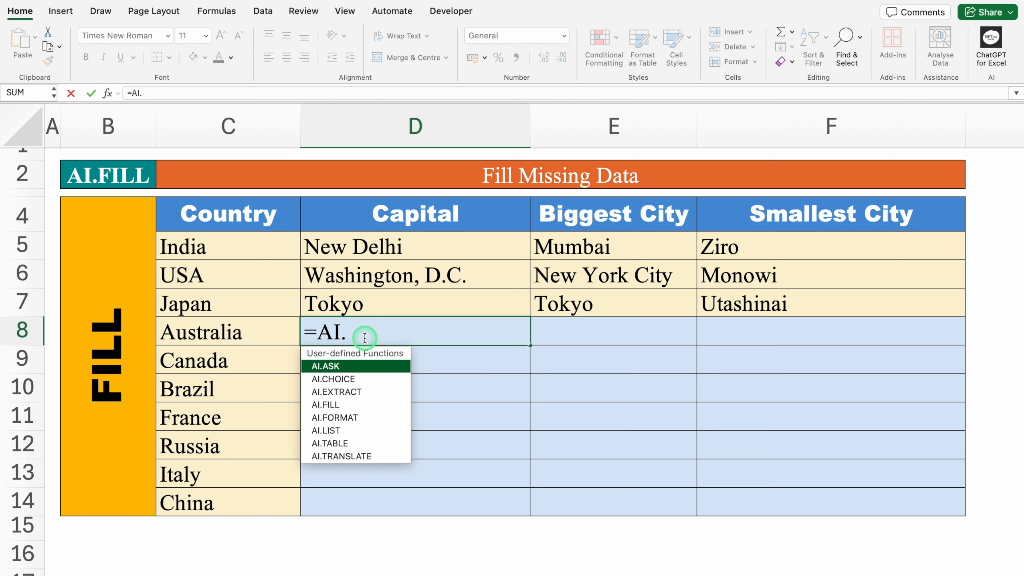
double_click(383, 402)
click(239, 218)
drag(240, 218, 798, 307)
text(,)
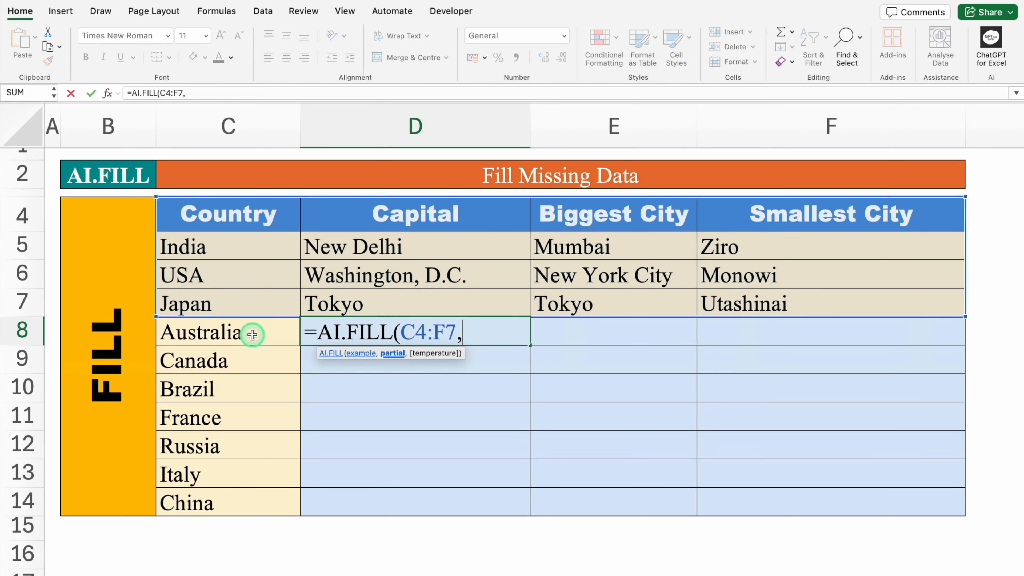
drag(252, 335, 261, 491)
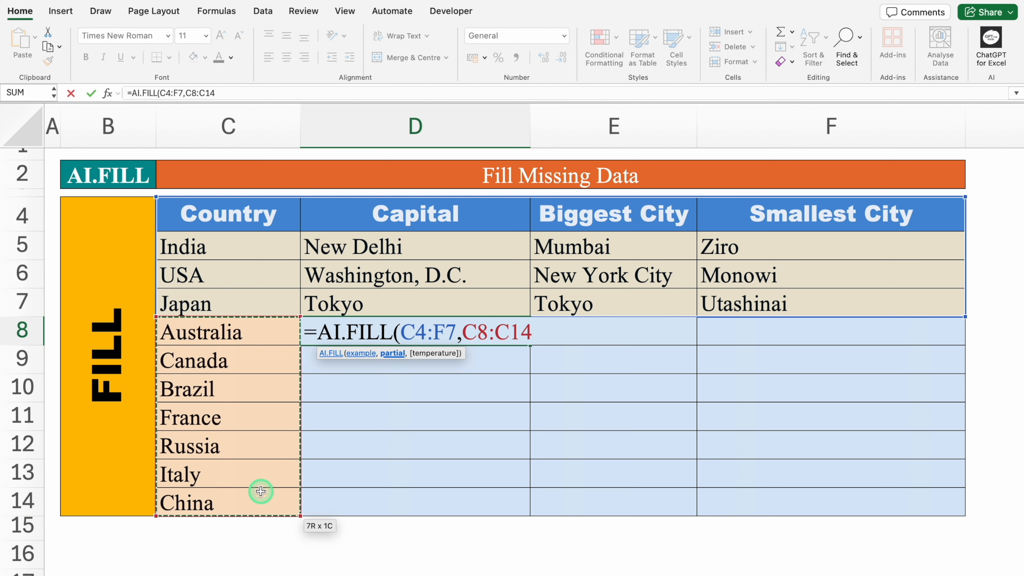
text())
key(Return)
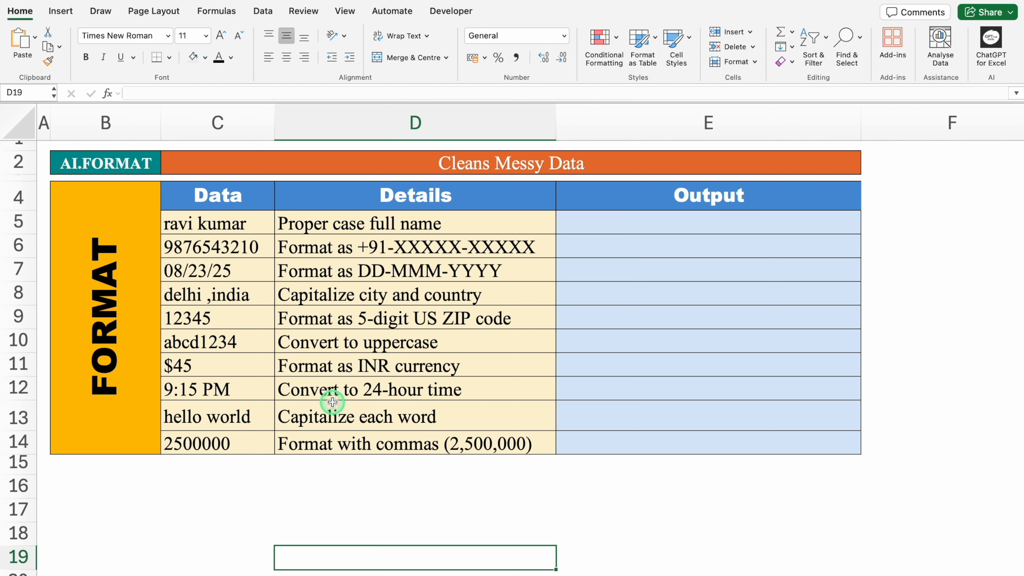
Review sample entries in the Data and Details columns, and enter =AI.FORMAT(C5,D5) in cell E5 to clean the first entry
click(243, 226)
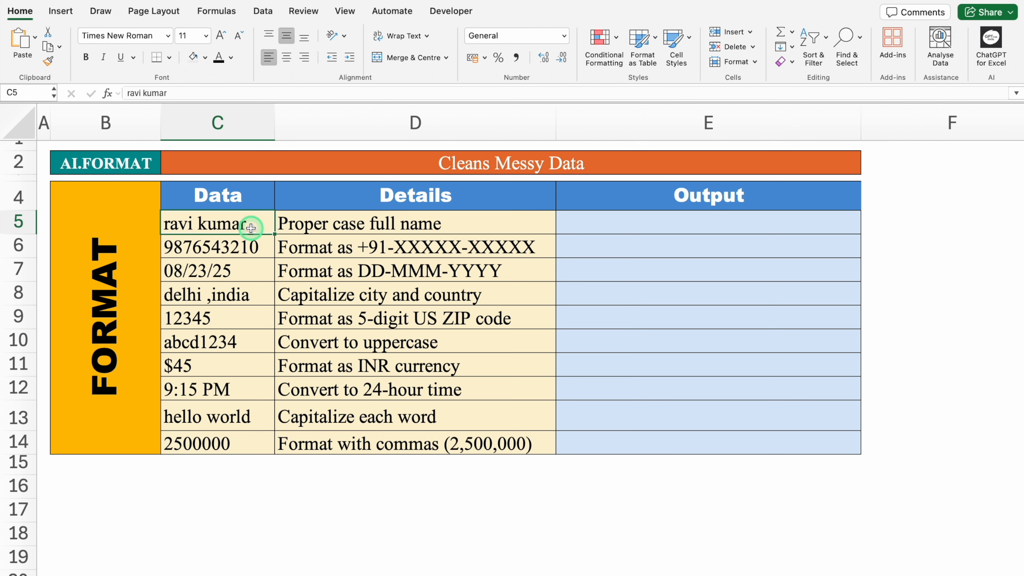
click(316, 224)
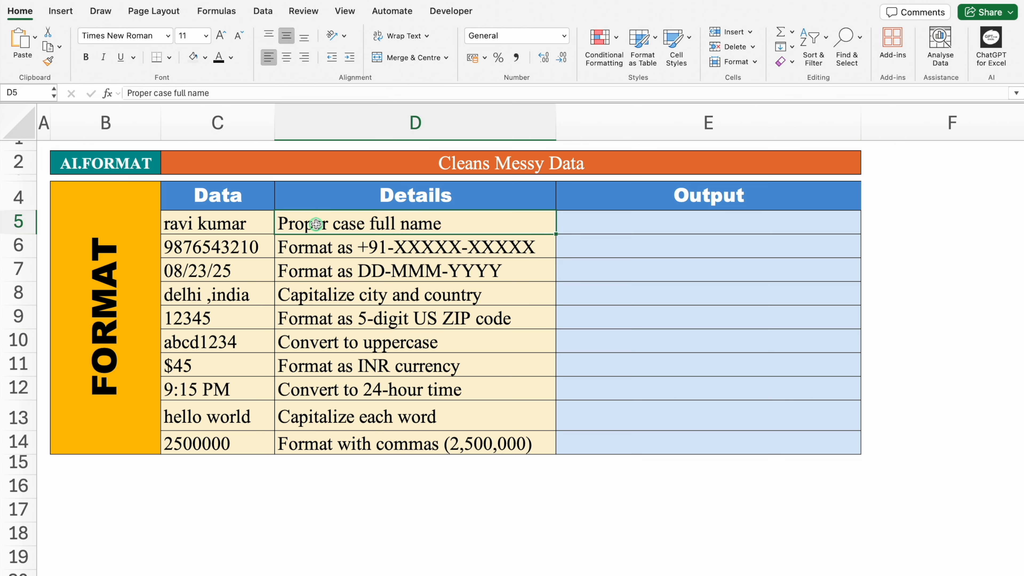
click(250, 270)
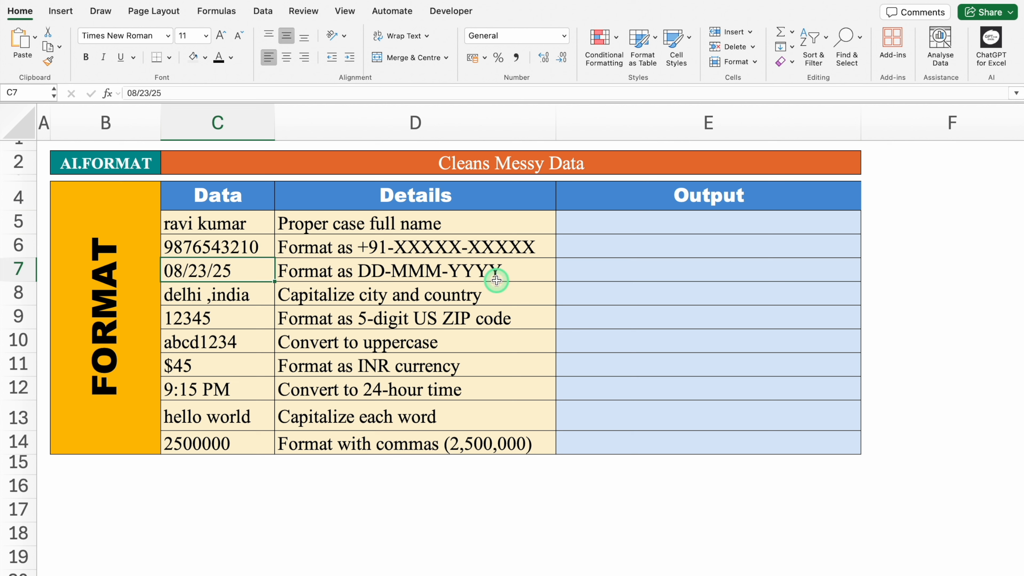
click(238, 368)
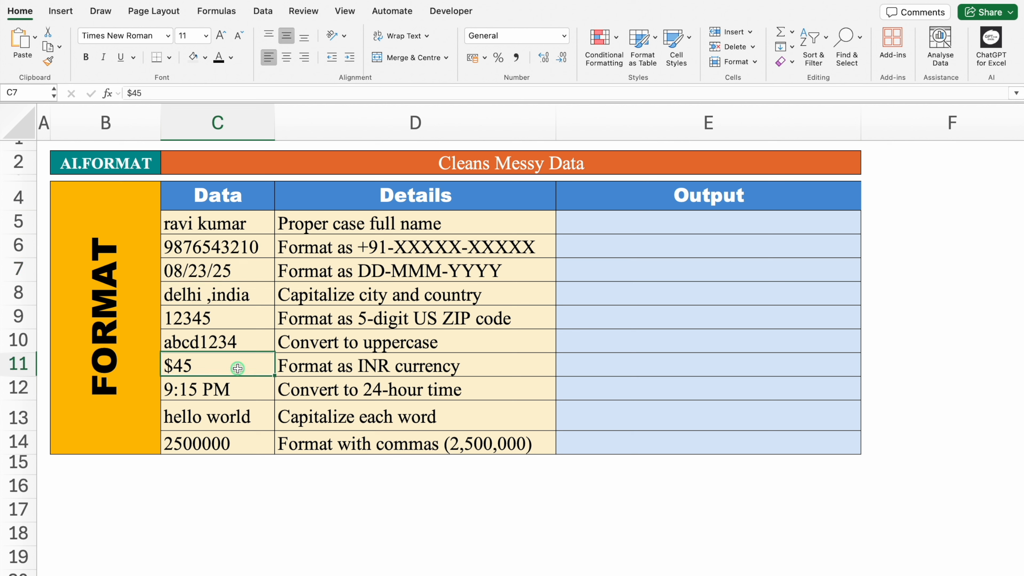
click(327, 362)
click(589, 221)
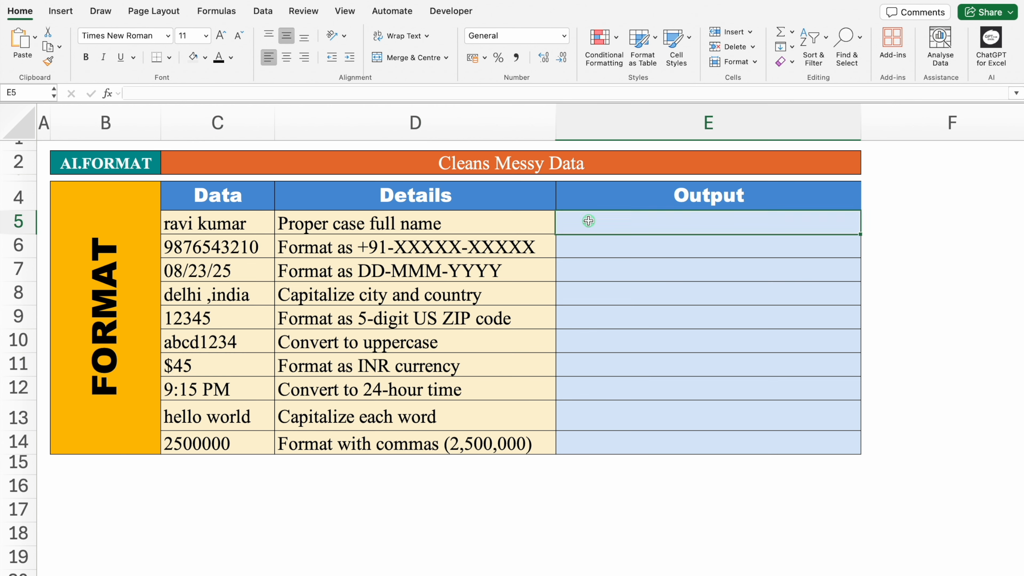
text(=)
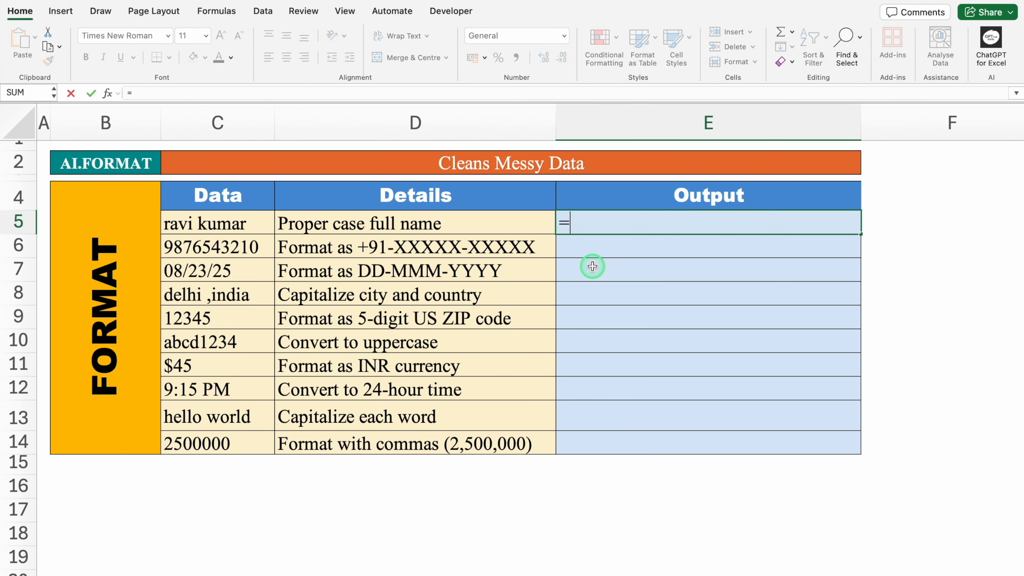
text(AI.)
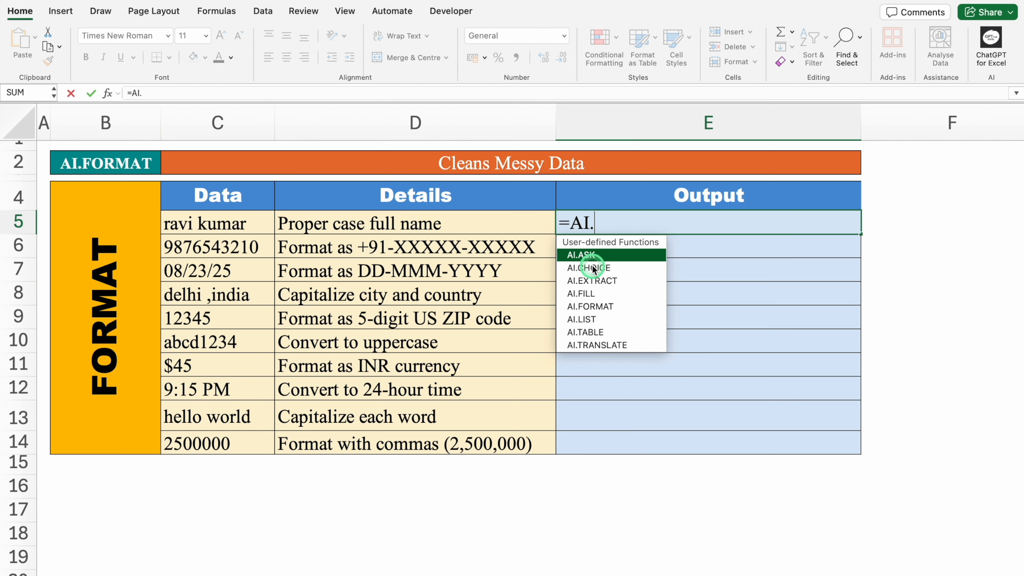
double_click(636, 306)
mouse_move(226, 223)
mouse_down()
mouse_move(234, 335)
mouse_move(245, 223)
mouse_up()
text(,)
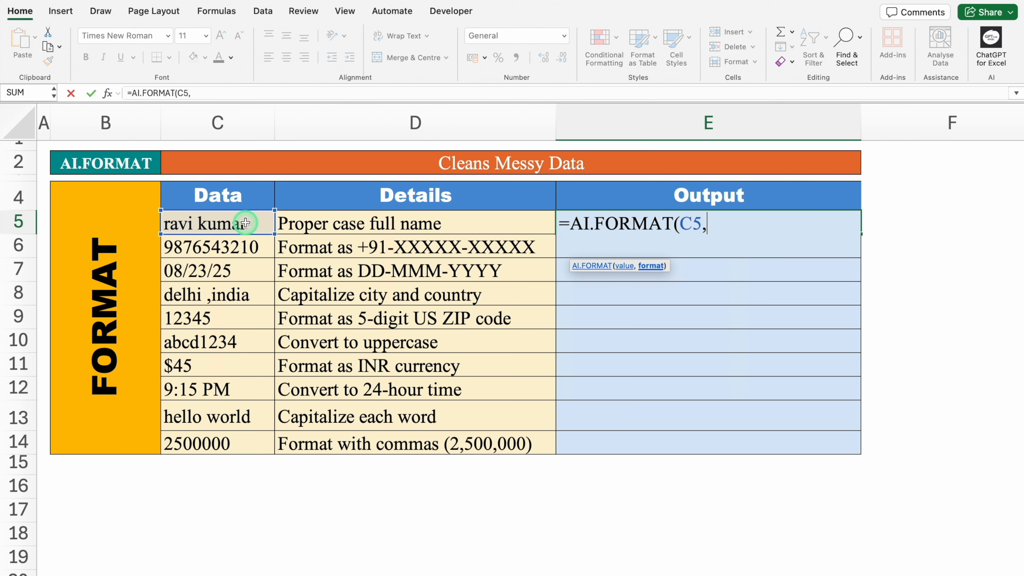
click(313, 222)
text())
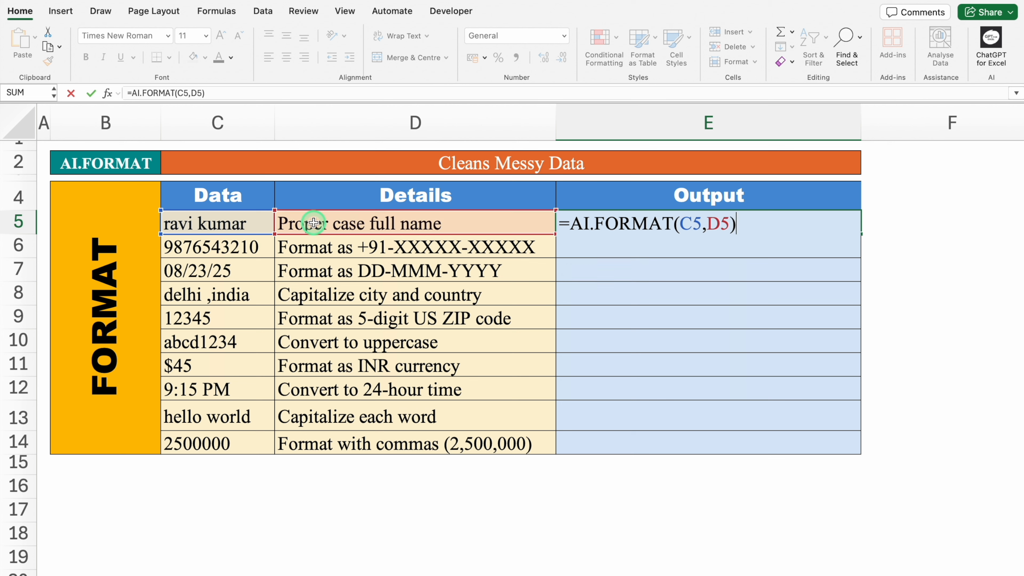
key(Return)
Fill the E5 formula down to E14, and check the outputs for the date, INR currency, and city and country rows
click(635, 220)
drag(860, 234, 848, 444)
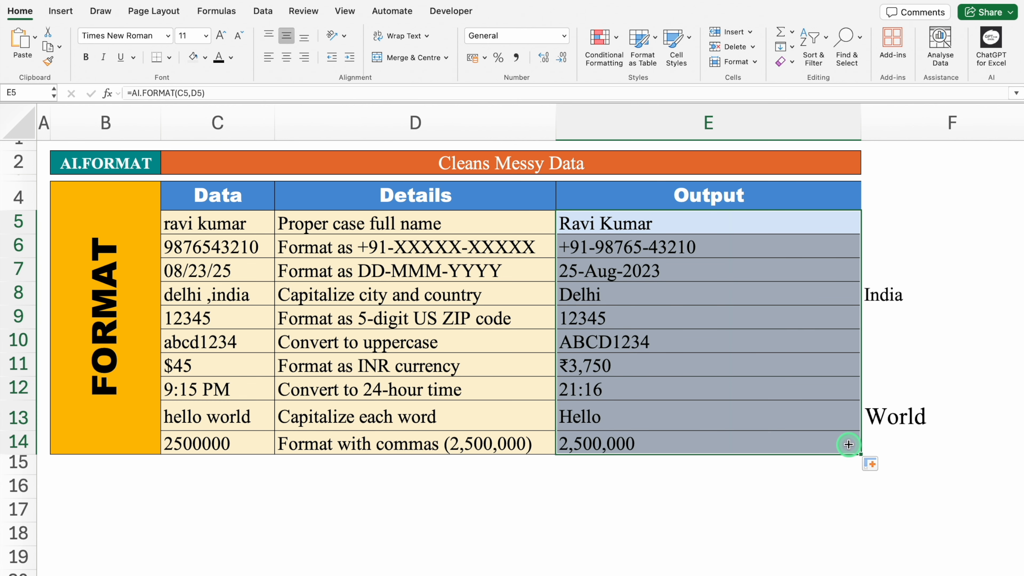
click(676, 268)
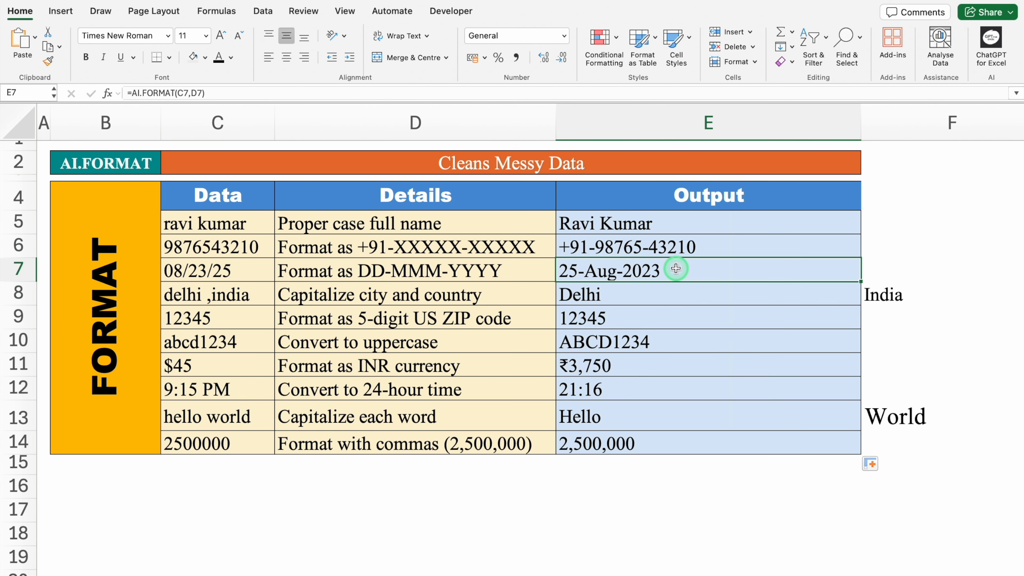
click(623, 367)
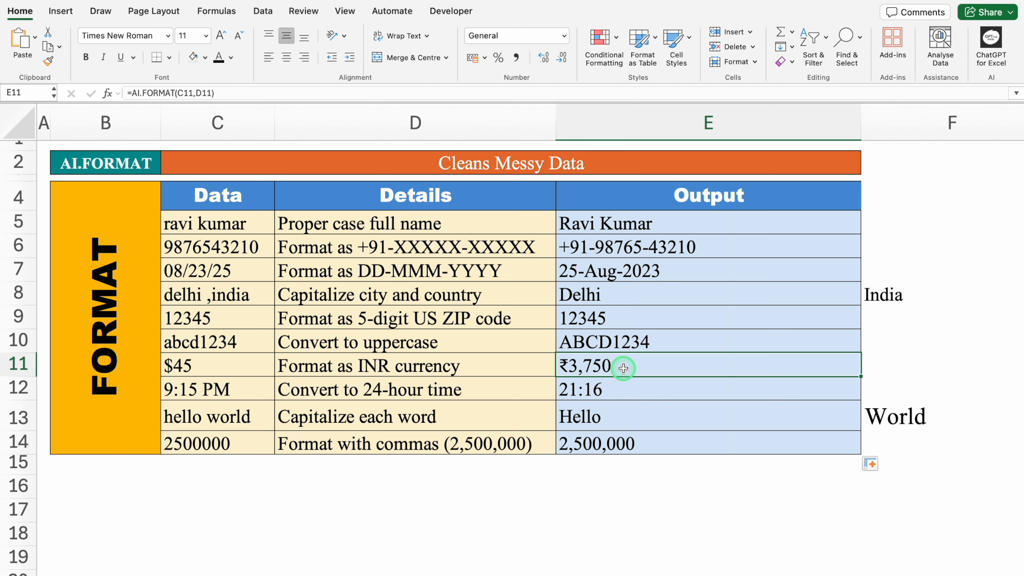
click(621, 293)
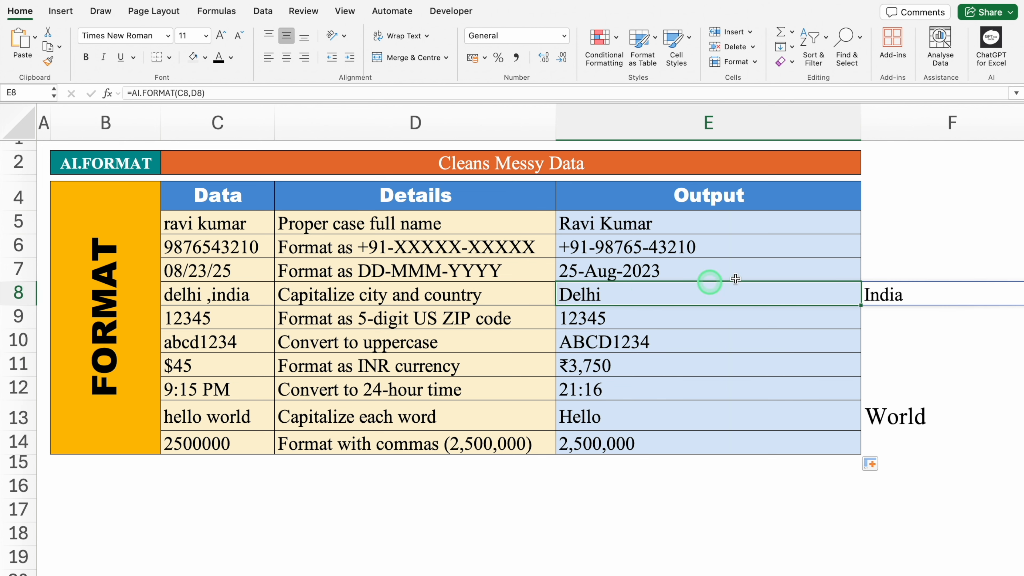
click(878, 292)
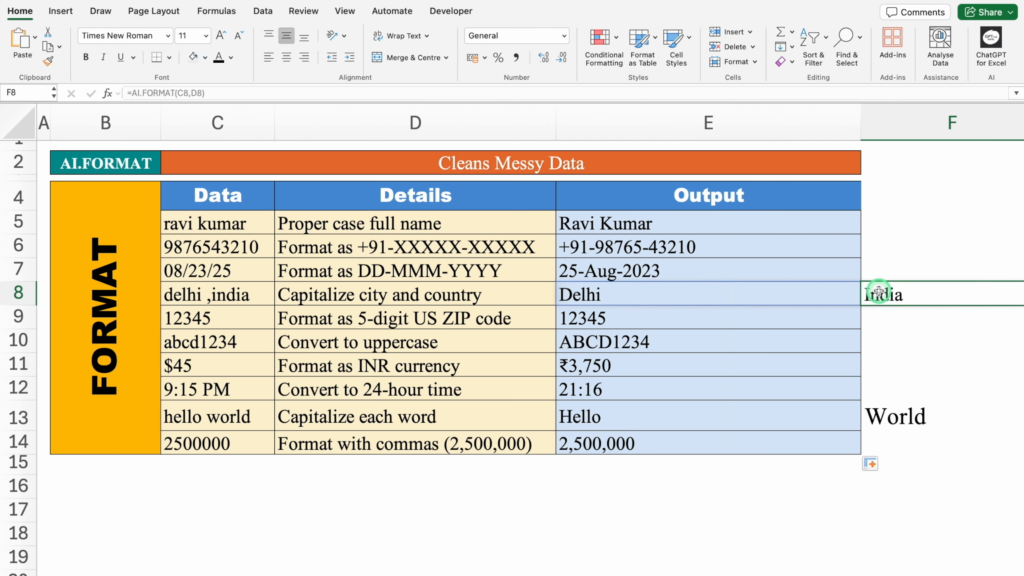
Change the formatting instruction for "hello world" in D13 to "Upper Case"
click(628, 417)
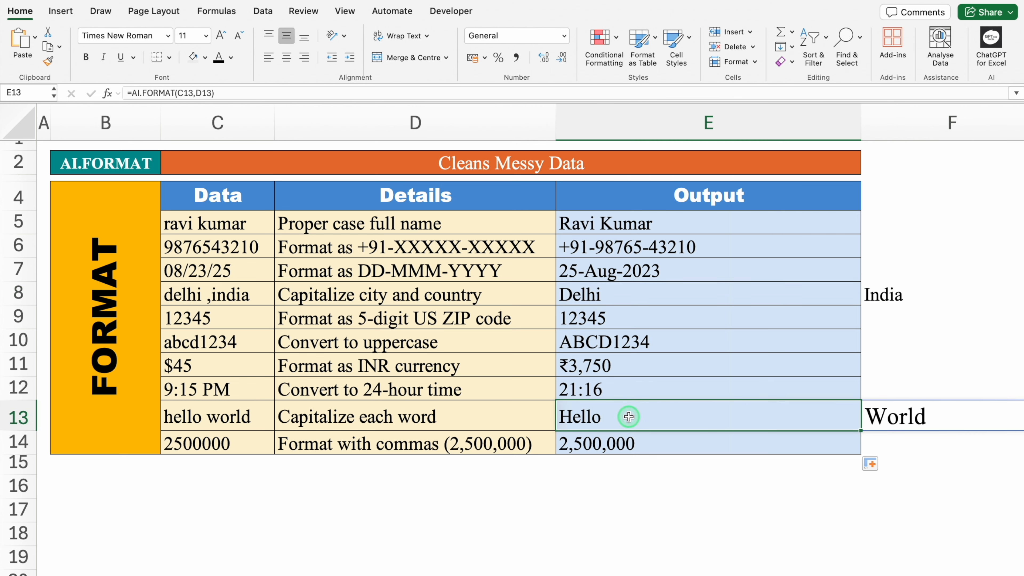
key(Left)
text(U)
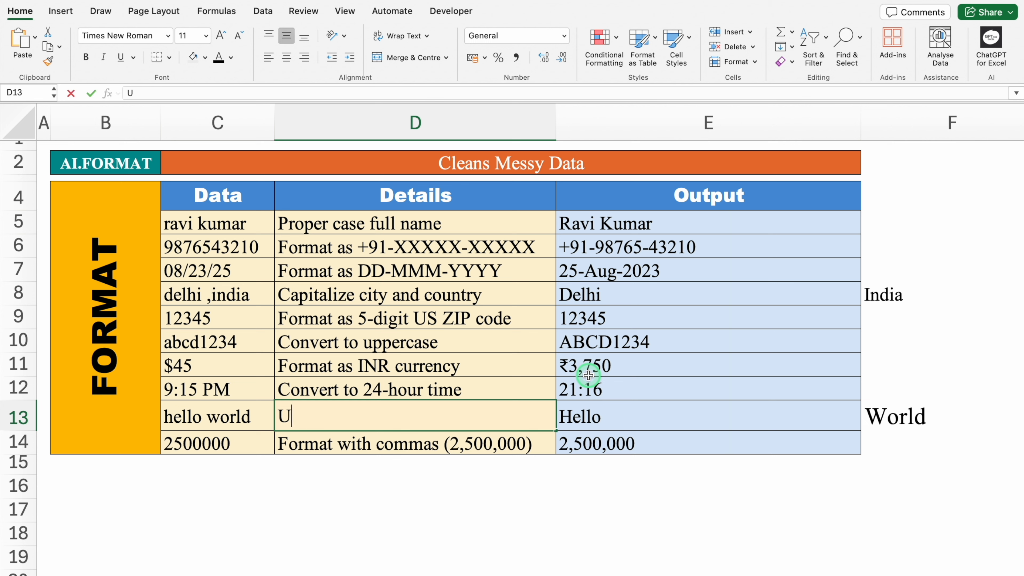
text(pper Case)
key(Return)
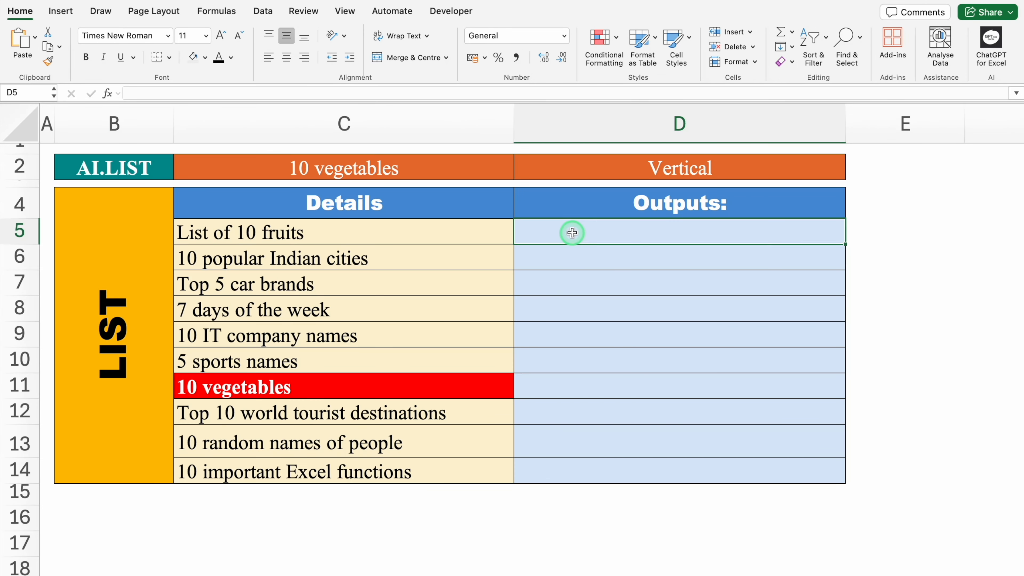
Review the list prompts on the AI.LIST sheet, and set the prompt in C2 to "10 popular Indian cities"
click(418, 231)
click(423, 299)
click(418, 167)
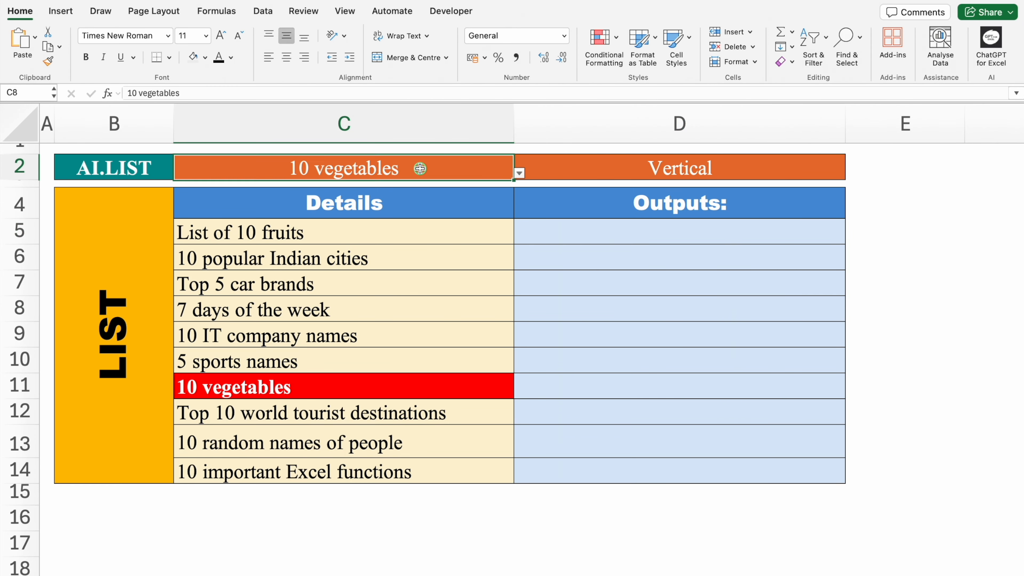
click(520, 171)
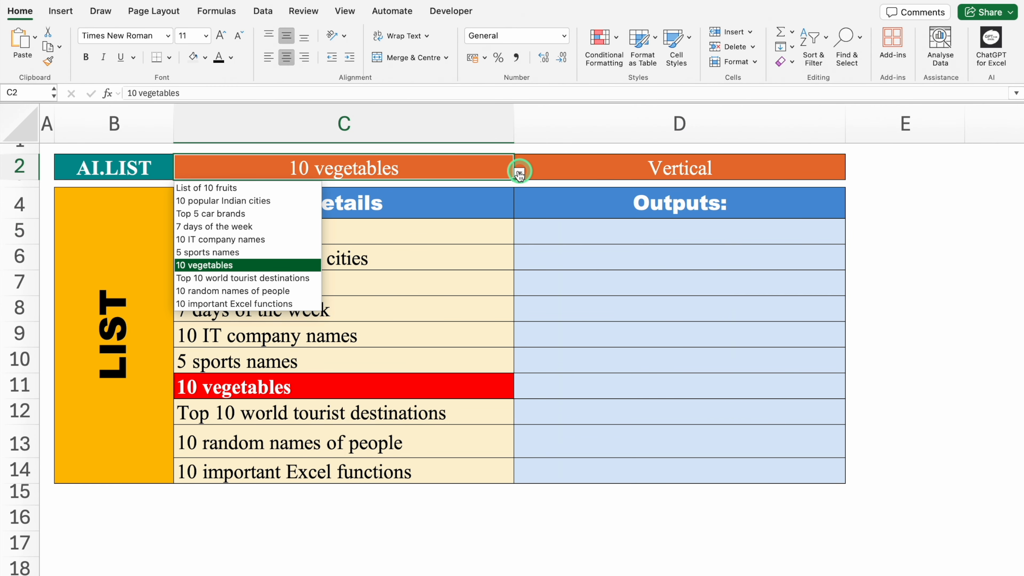
click(286, 200)
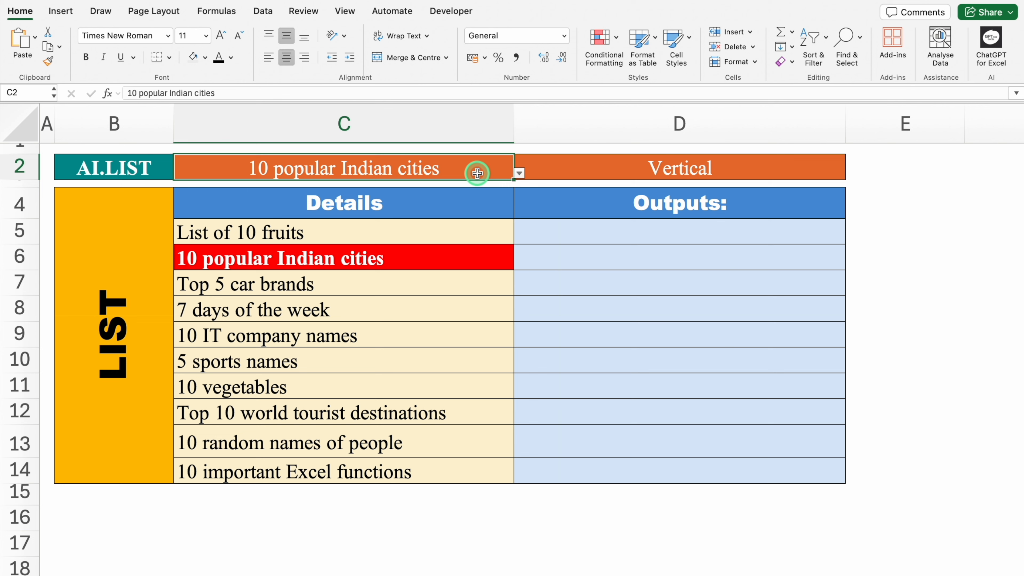
Enter =AI.LIST(C2,D2) in cell D5 to generate a vertical list from the selected prompt
click(565, 231)
text(=AI.)
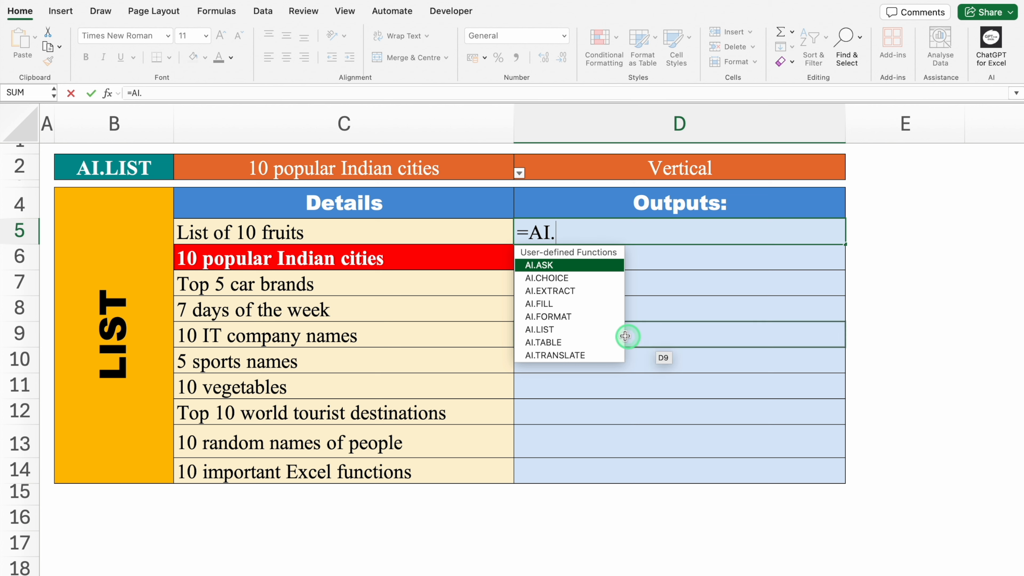
double_click(599, 330)
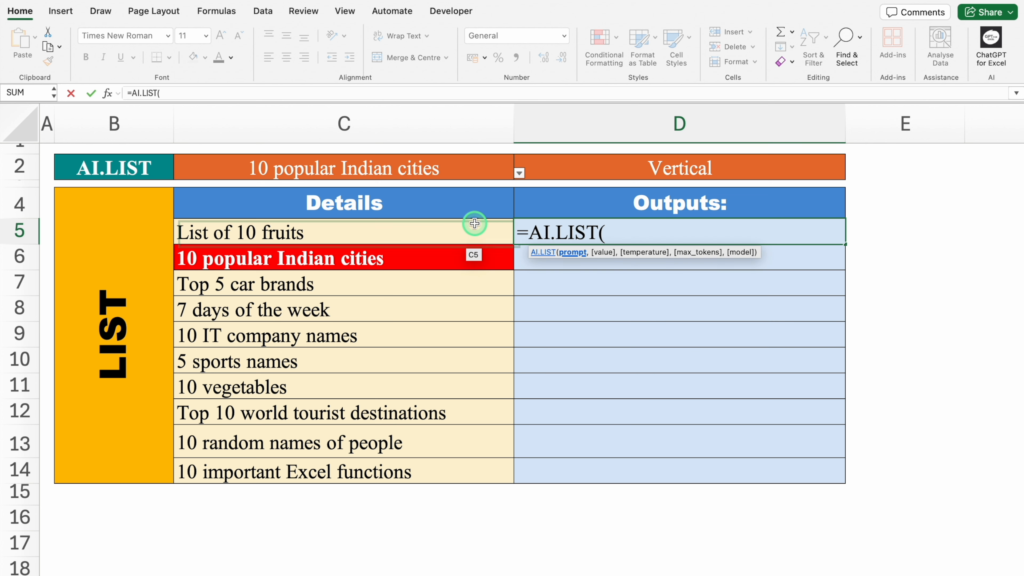
click(447, 166)
text(,)
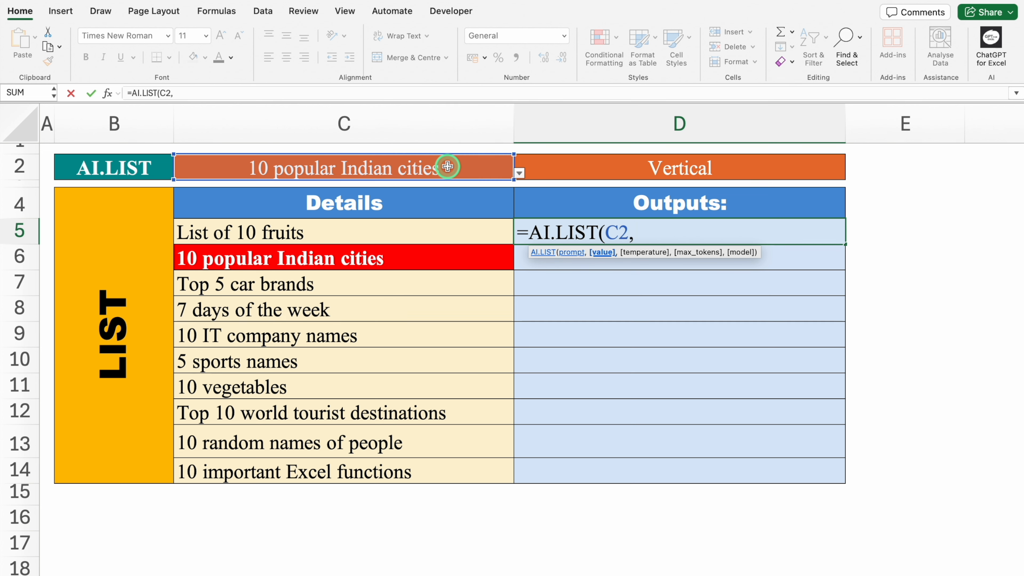
click(607, 161)
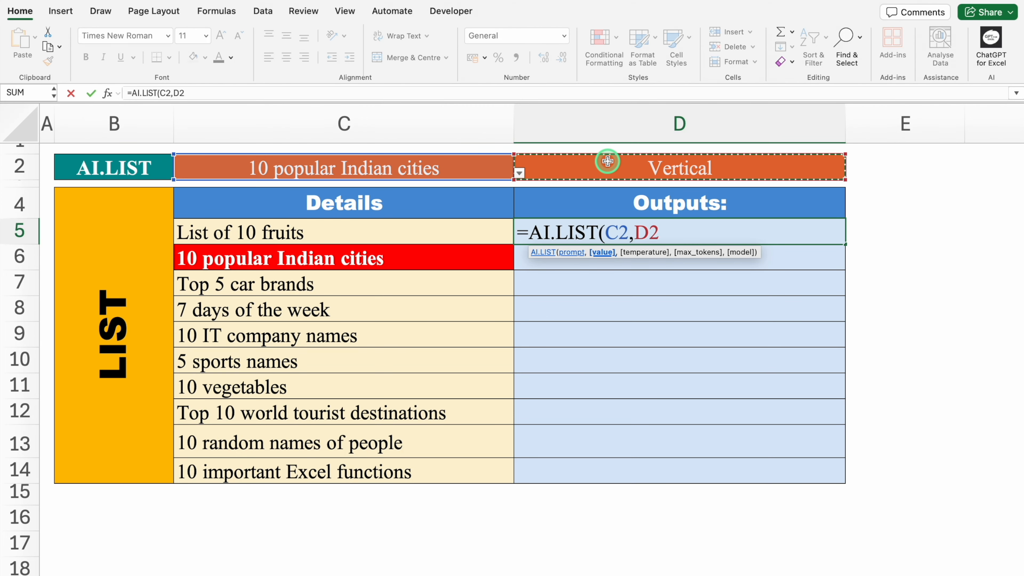
text())
key(Return)
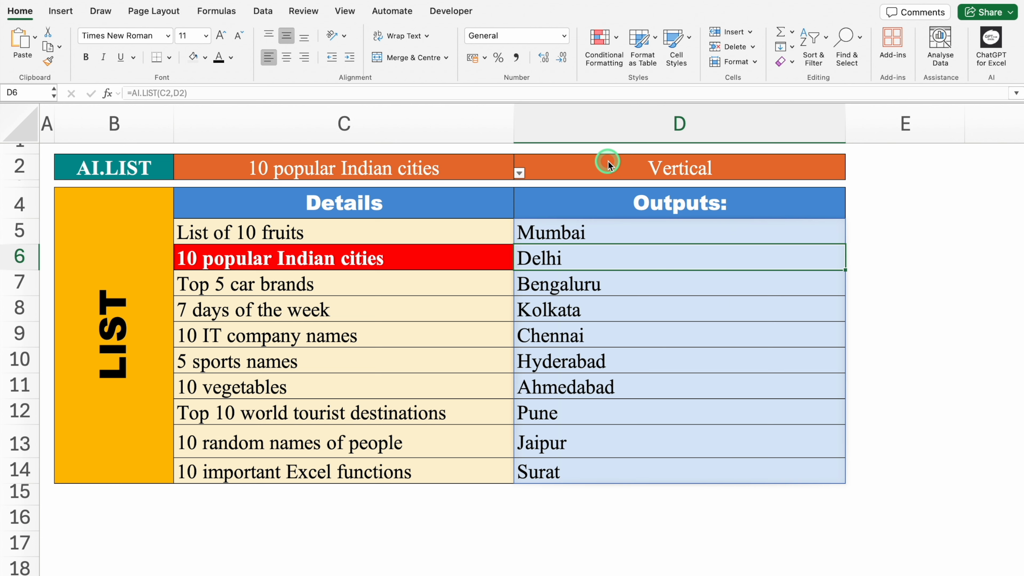
Switch the list prompt in C2 to "Top 5 car brands", and then to "Top 10 world tourist destinations"
click(485, 170)
click(520, 173)
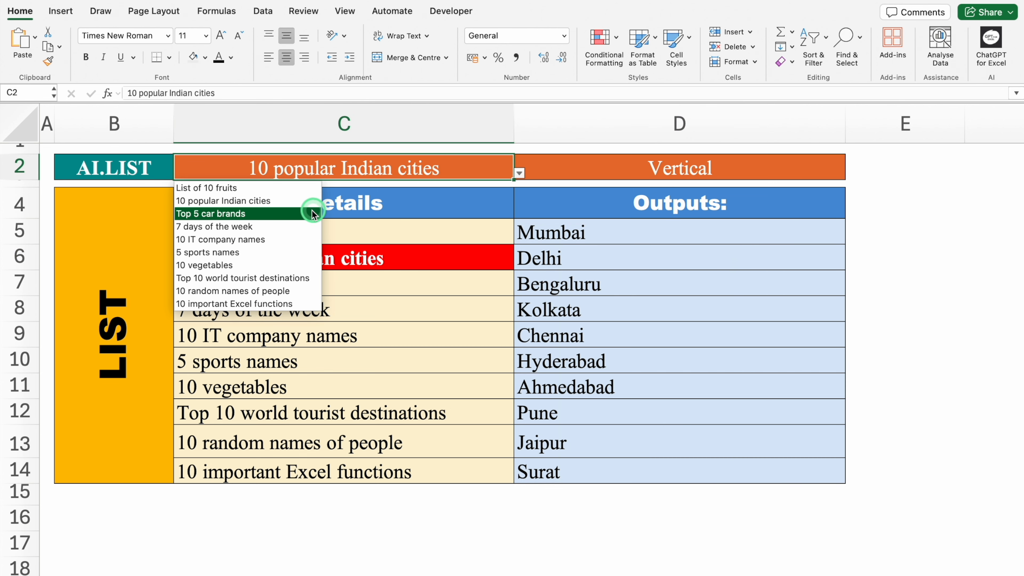
click(303, 214)
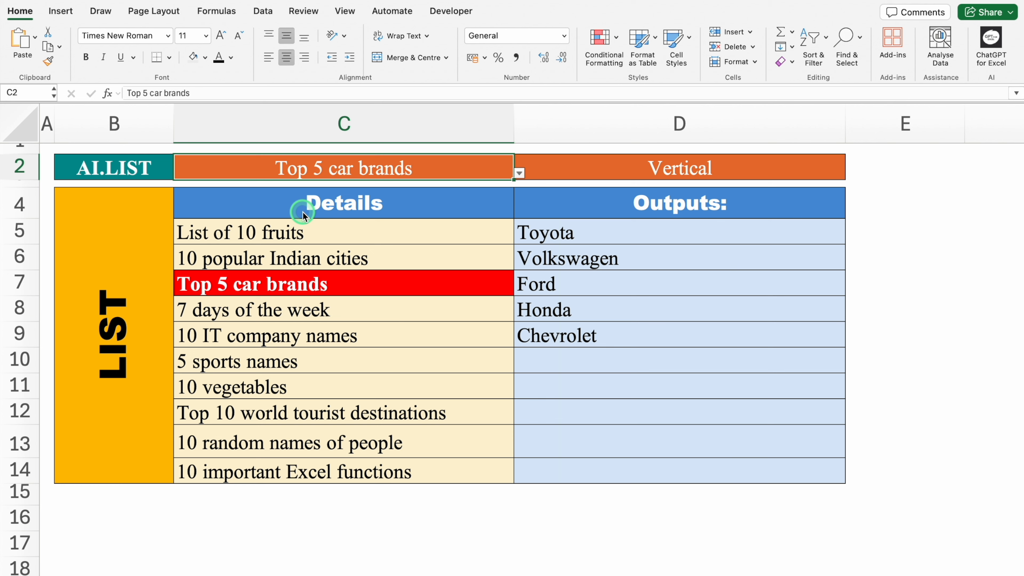
click(520, 173)
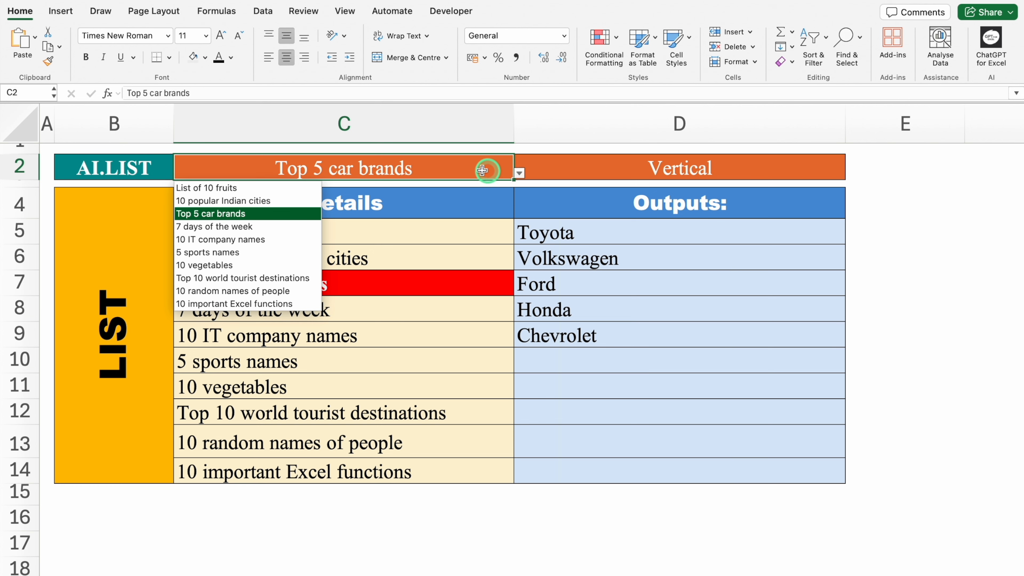
click(306, 279)
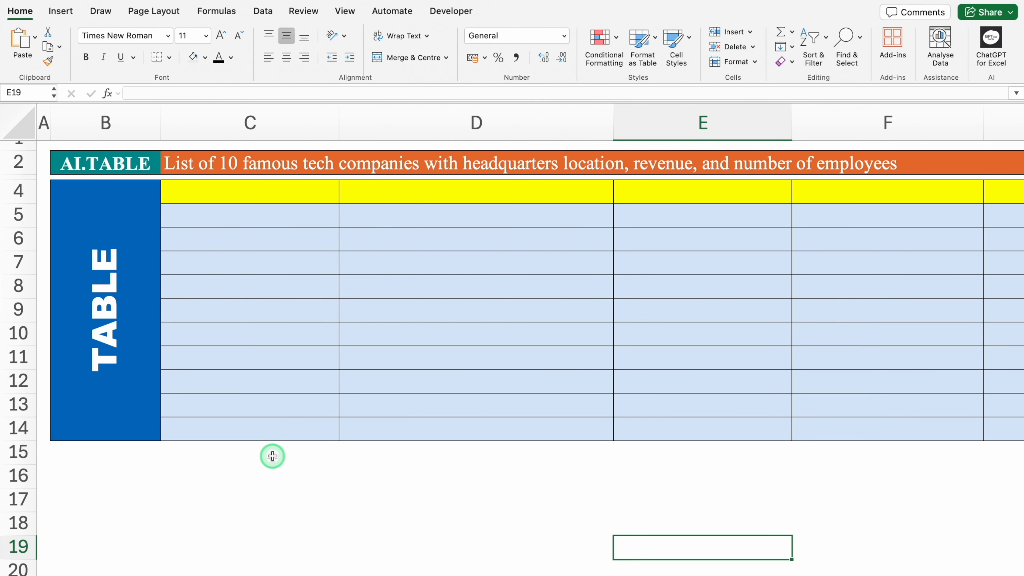
Enter =AI.TABLE(C2) in cell C4 to generate the tech companies table from the prompt
click(253, 191)
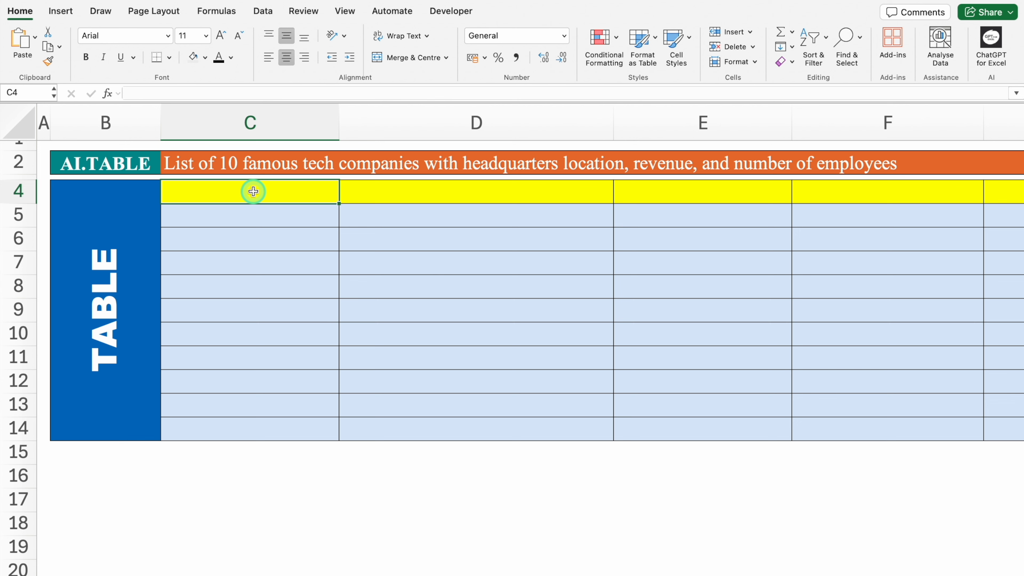
text(=)
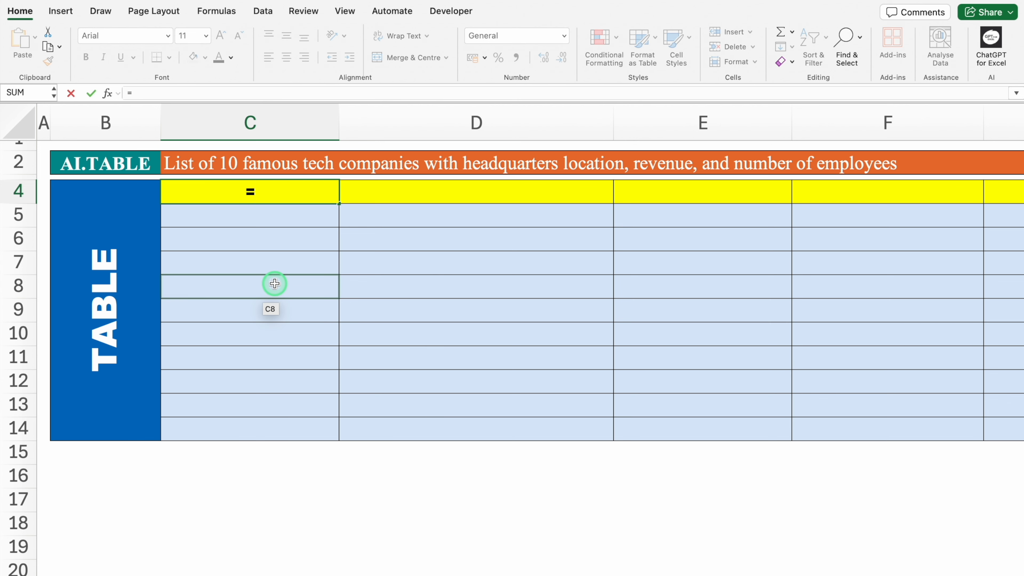
text(AI.)
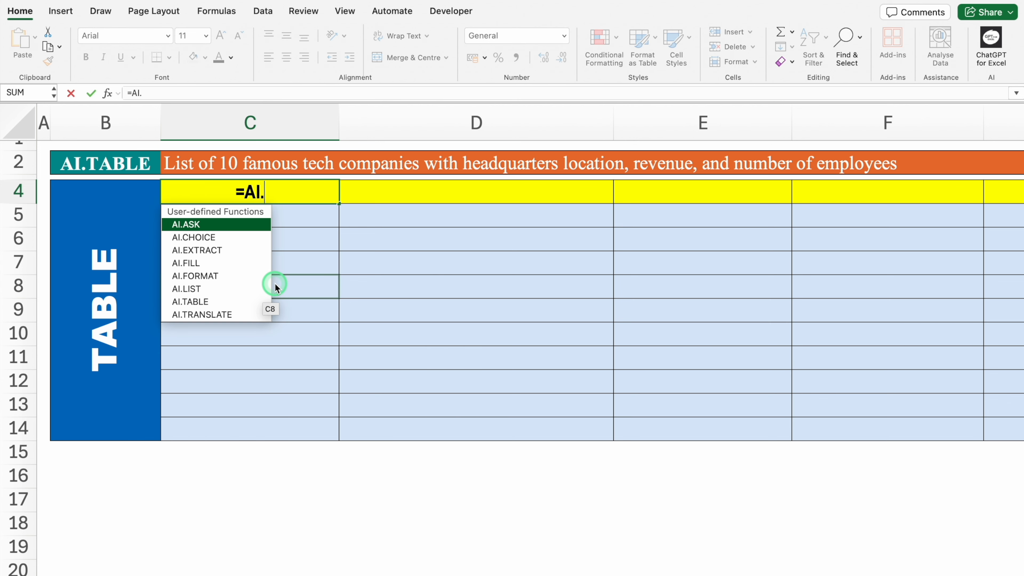
click(233, 303)
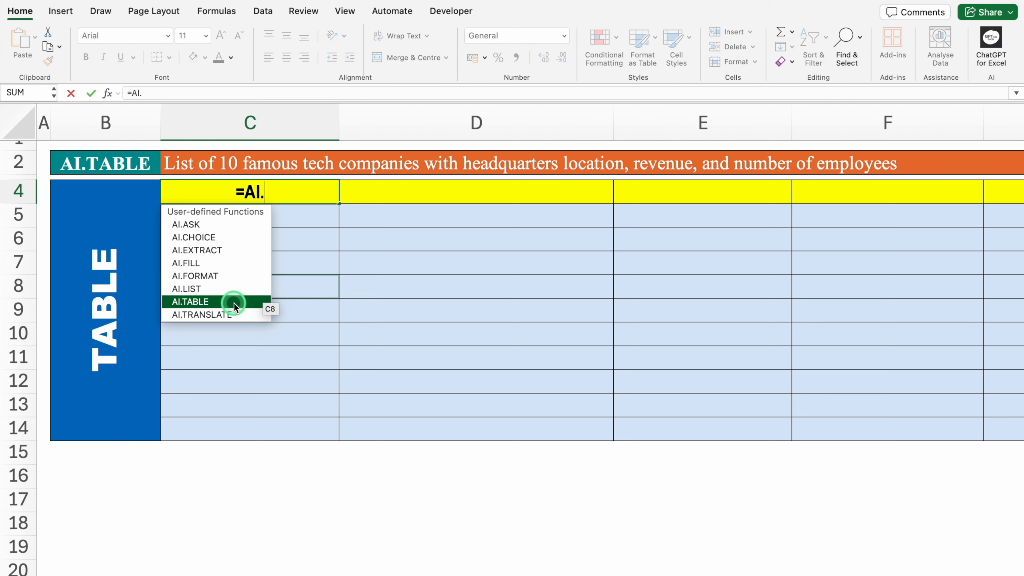
click(234, 303)
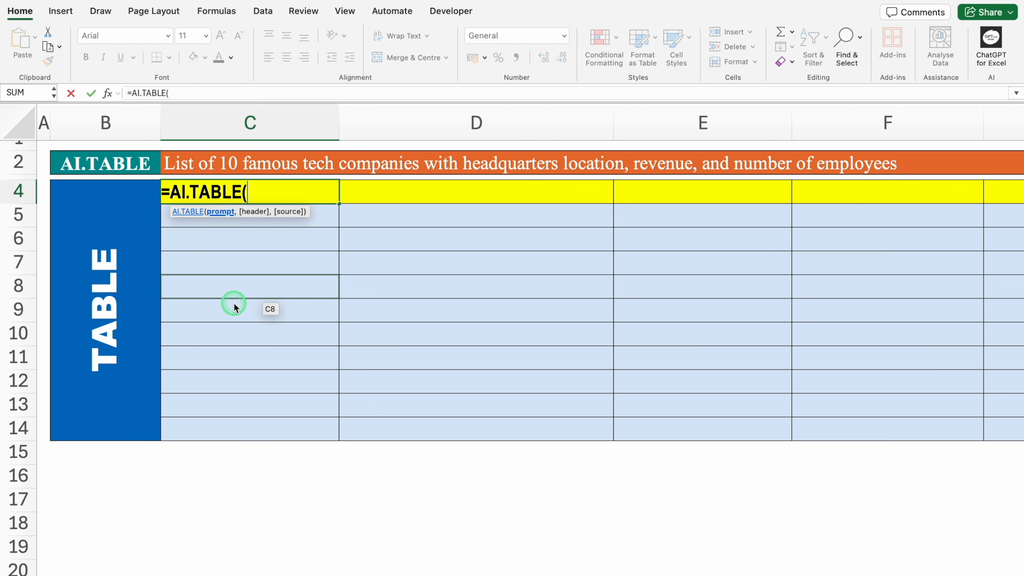
click(209, 161)
text())
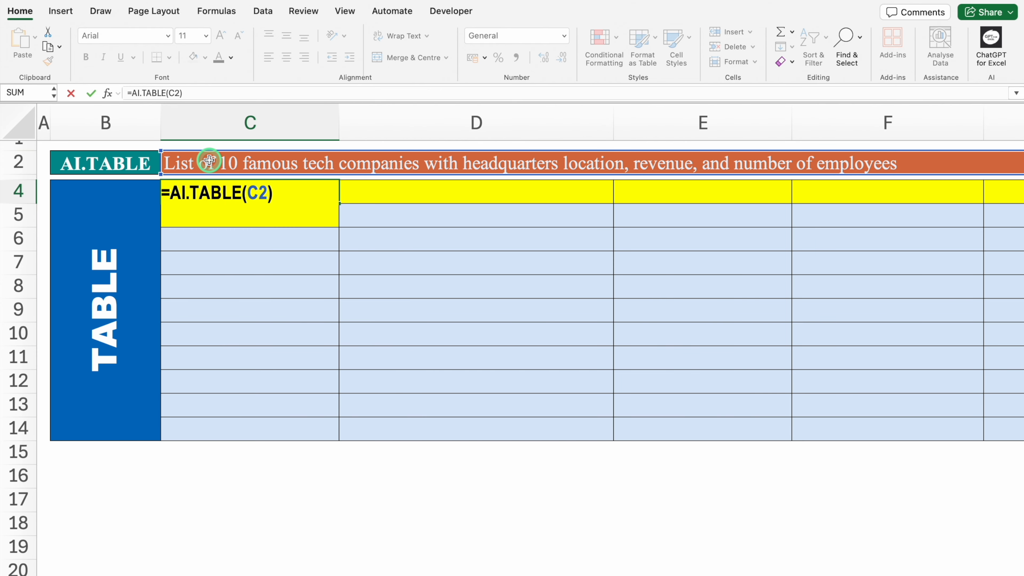
key(Return)
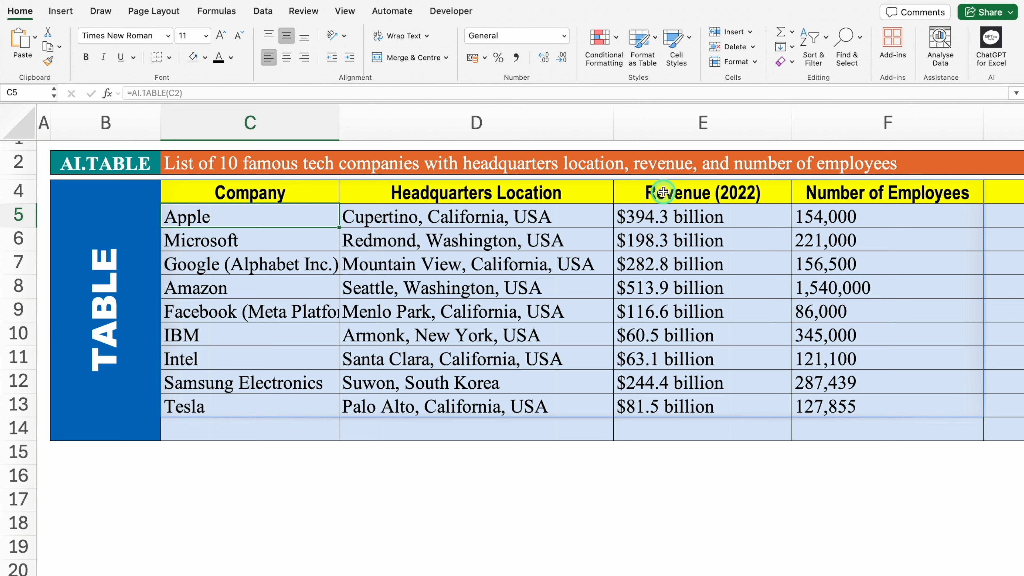
Extend the table prompt in C2 with ", Start Year, Products, Founder" and check the added columns
scroll(484, 560, right, 15)
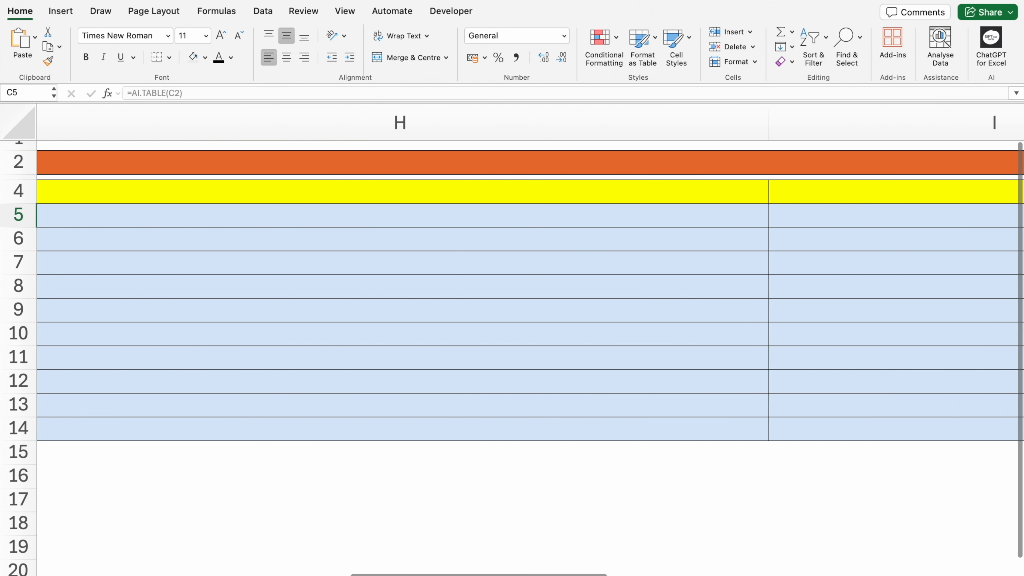
scroll(400, 560, left, 15)
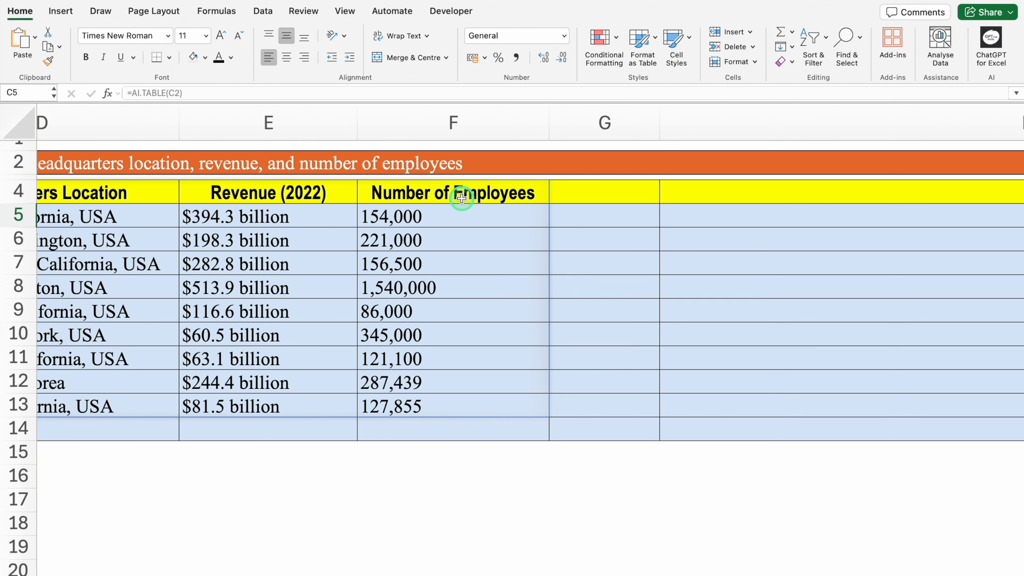
click(475, 163)
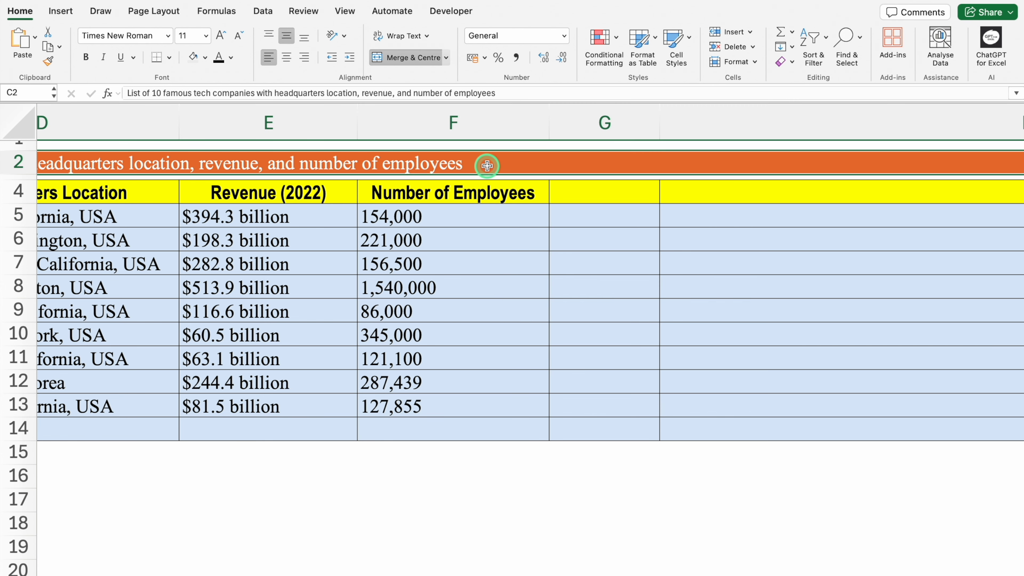
double_click(487, 165)
text(,)
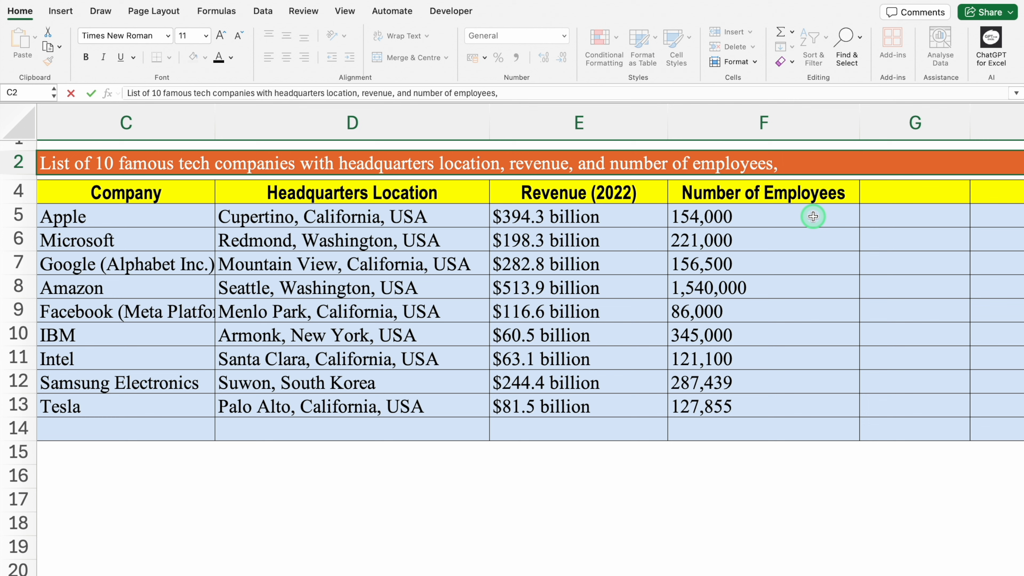
text( Start Year, Products,)
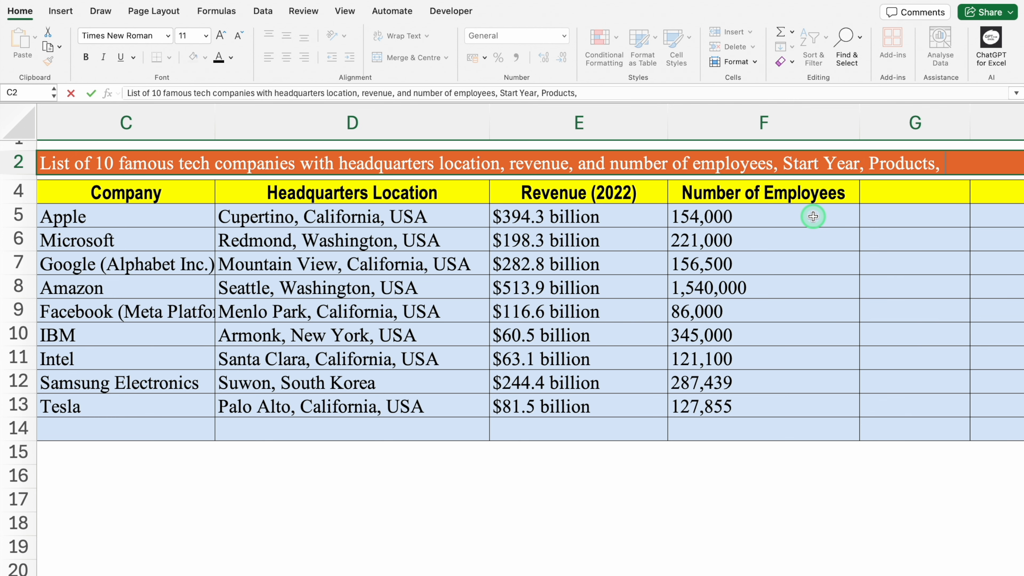
text( Founder)
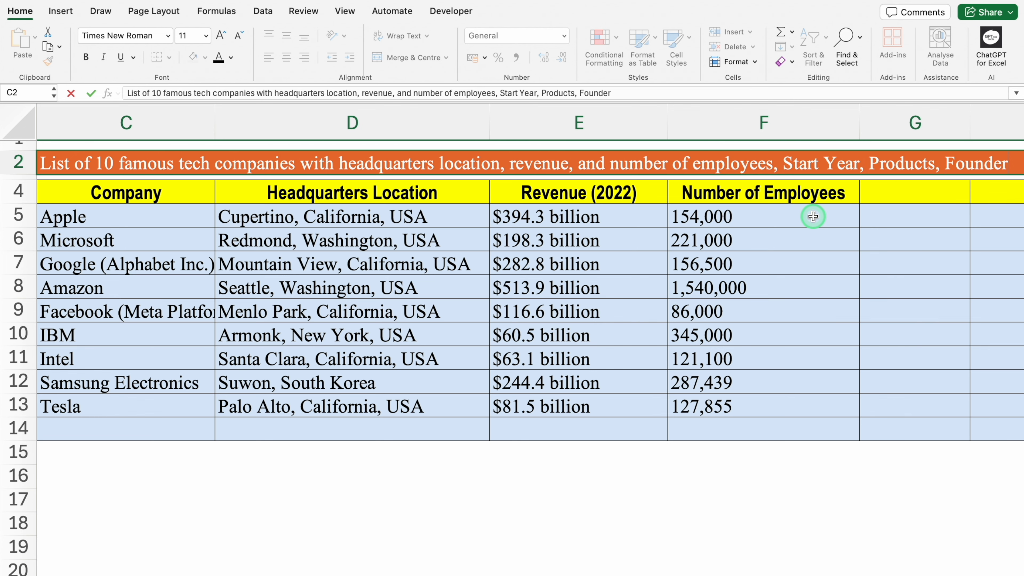
key(Return)
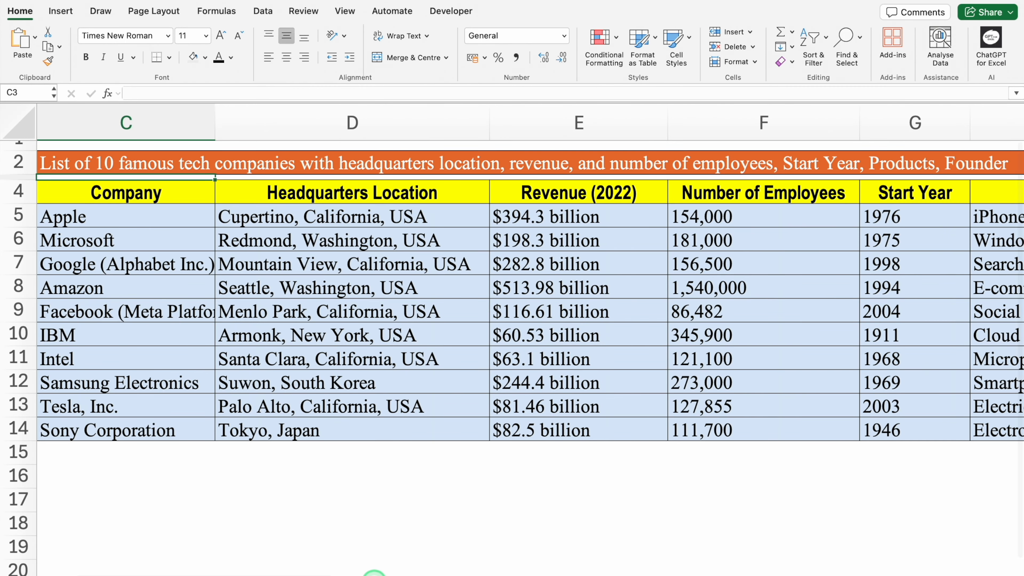
drag(328, 568, 486, 569)
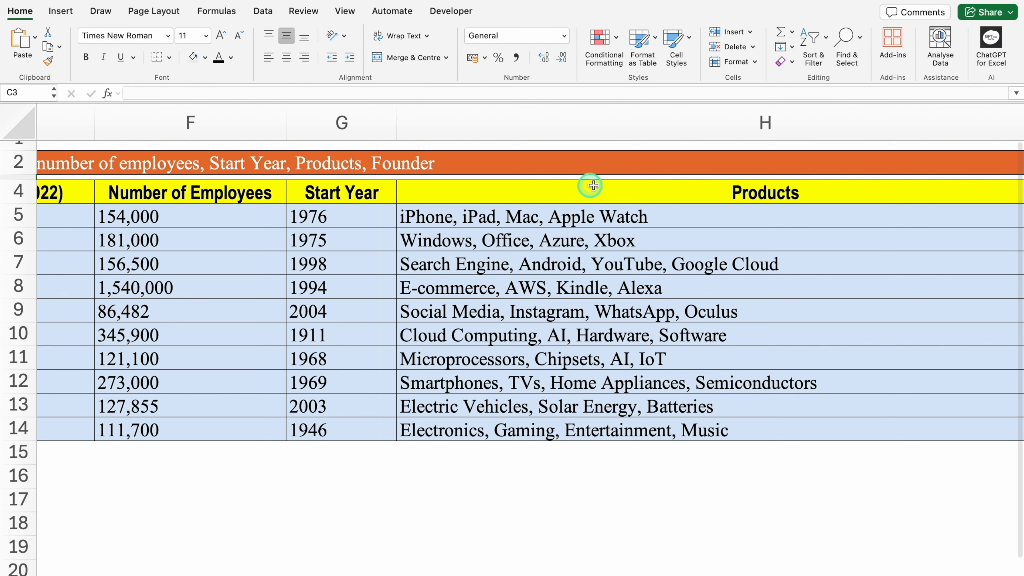
drag(457, 570, 114, 556)
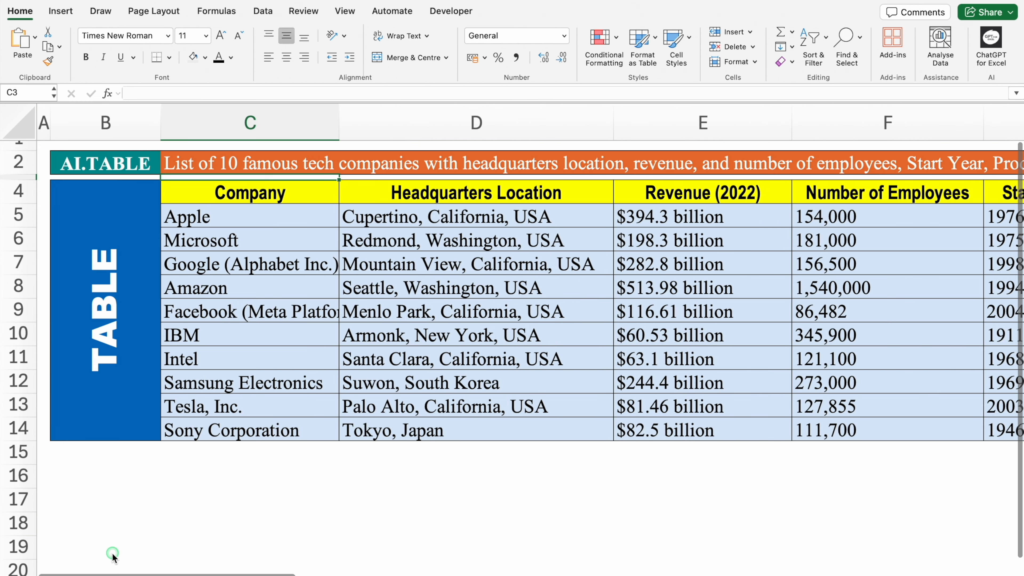
click(169, 479)
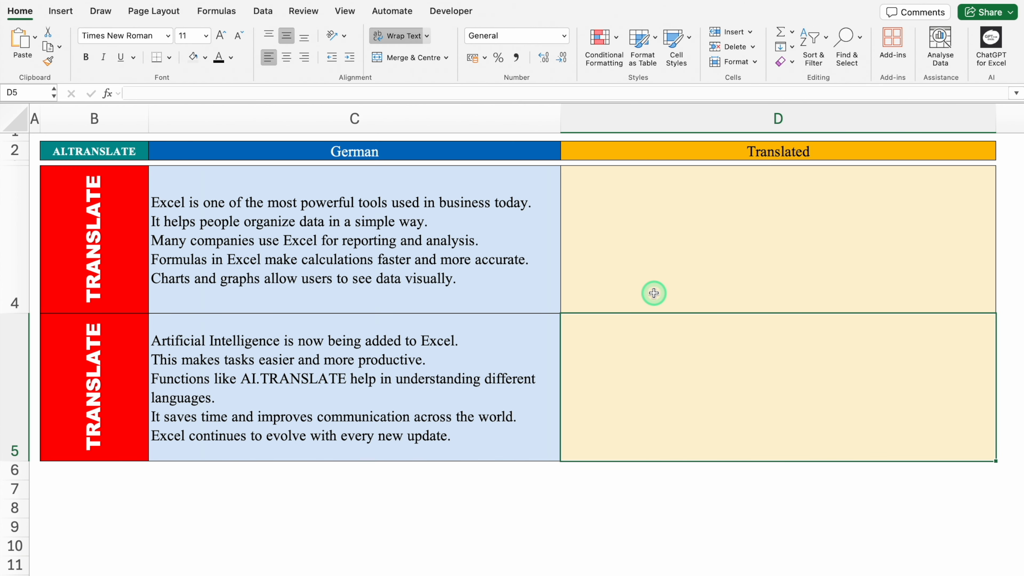
Review the target language options for C2 and the source texts in C4 and C5 on the AI.TRANSLATE sheet
click(450, 145)
click(566, 154)
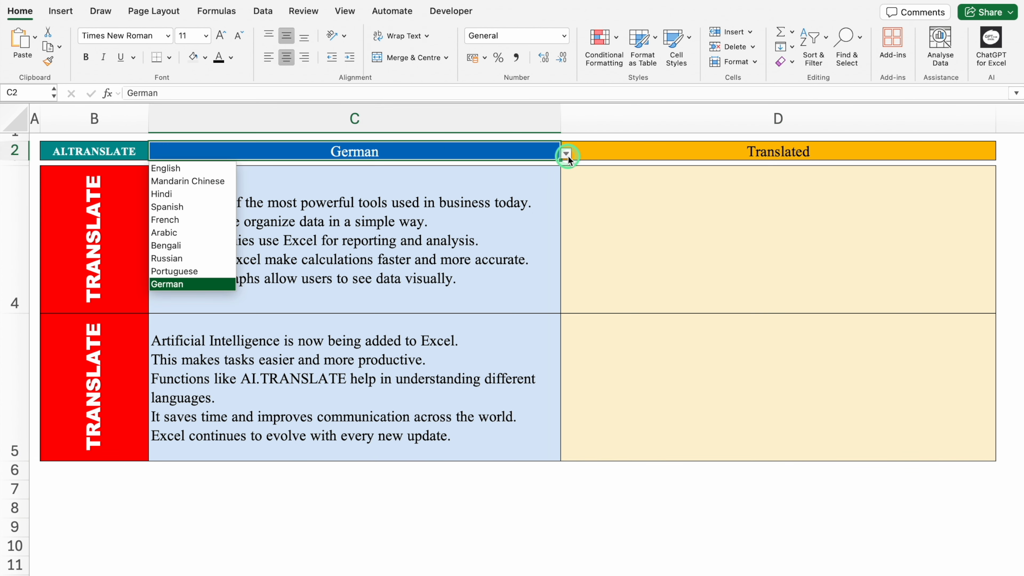
click(450, 218)
click(427, 363)
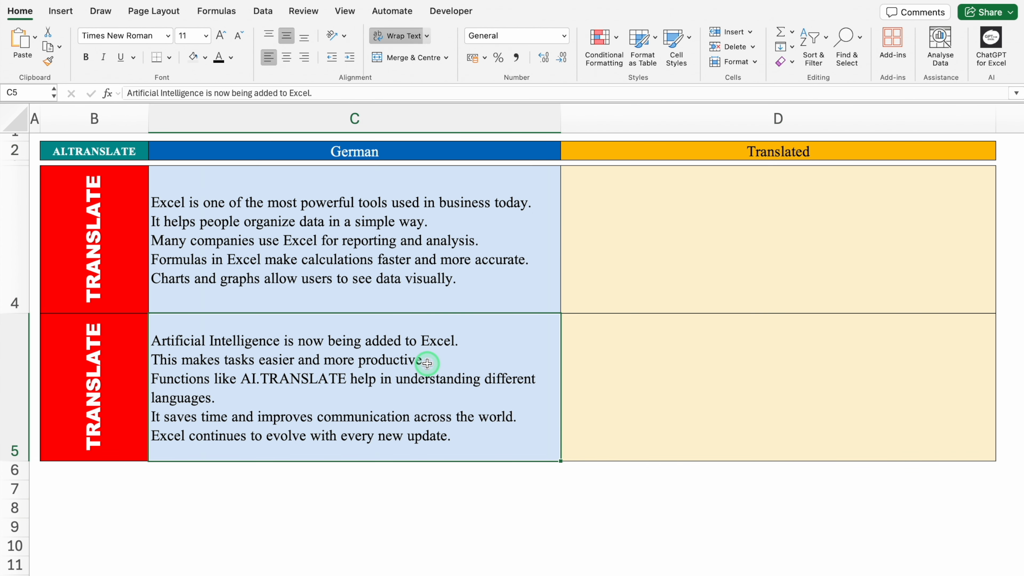
click(418, 224)
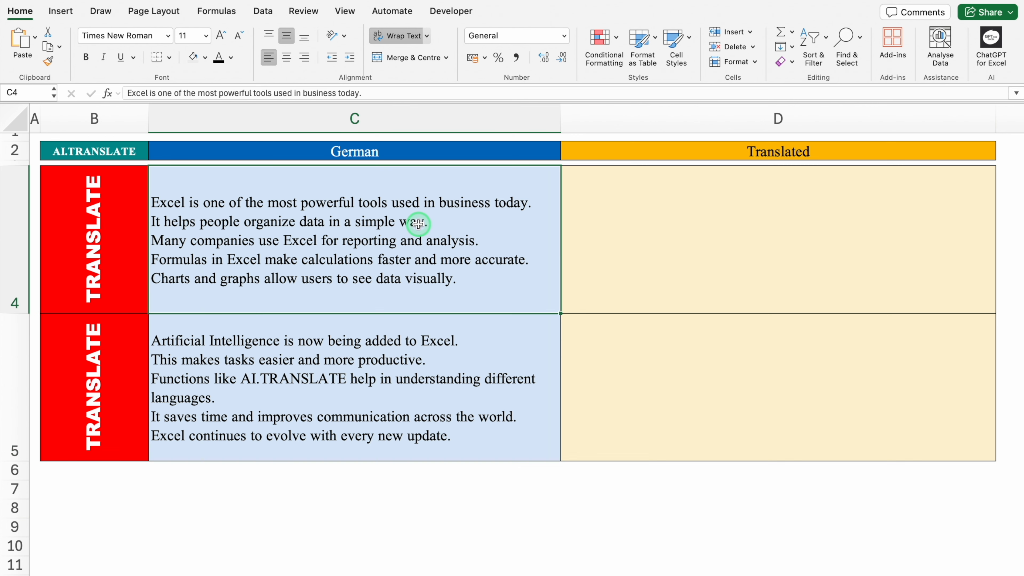
click(408, 341)
Start an AI.TRANSLATE formula in cell D4 for translating the first source text
click(599, 227)
text(=)
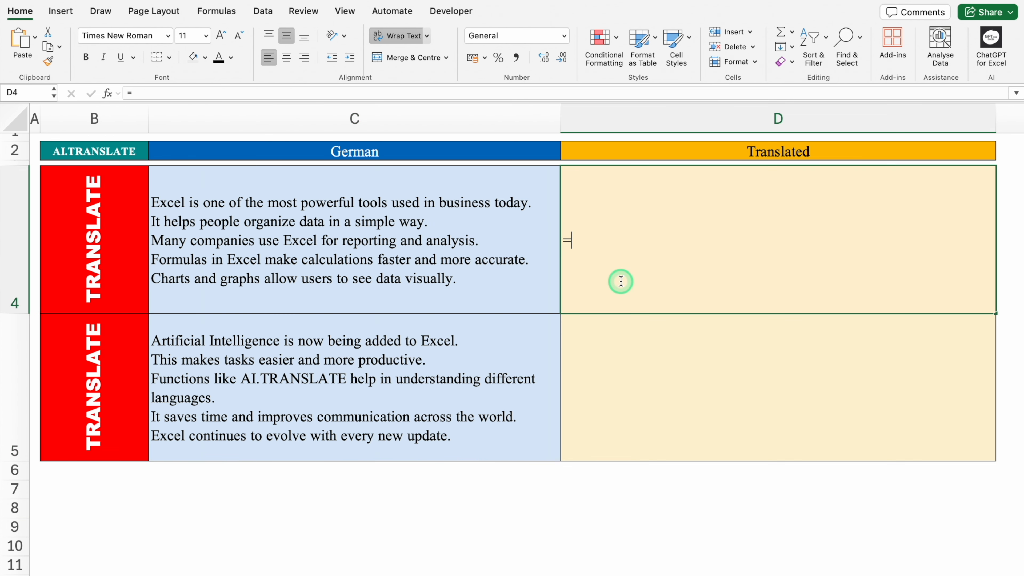
text(AI.)
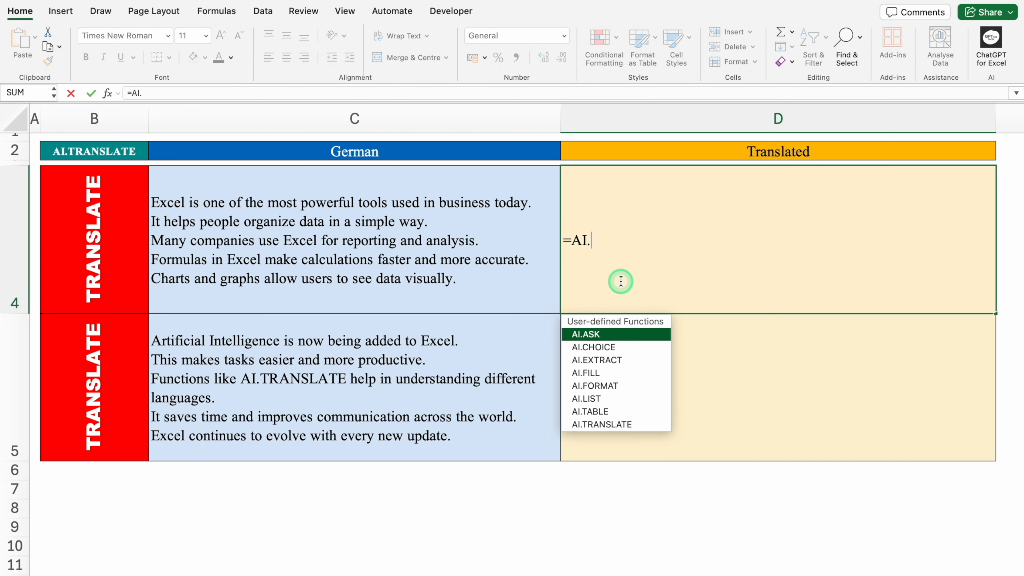
double_click(641, 424)
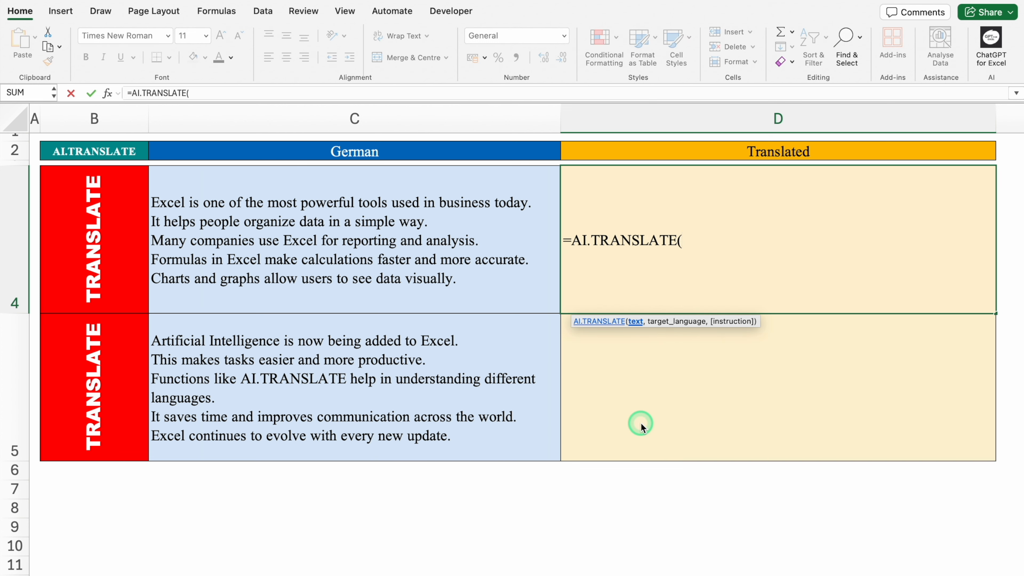